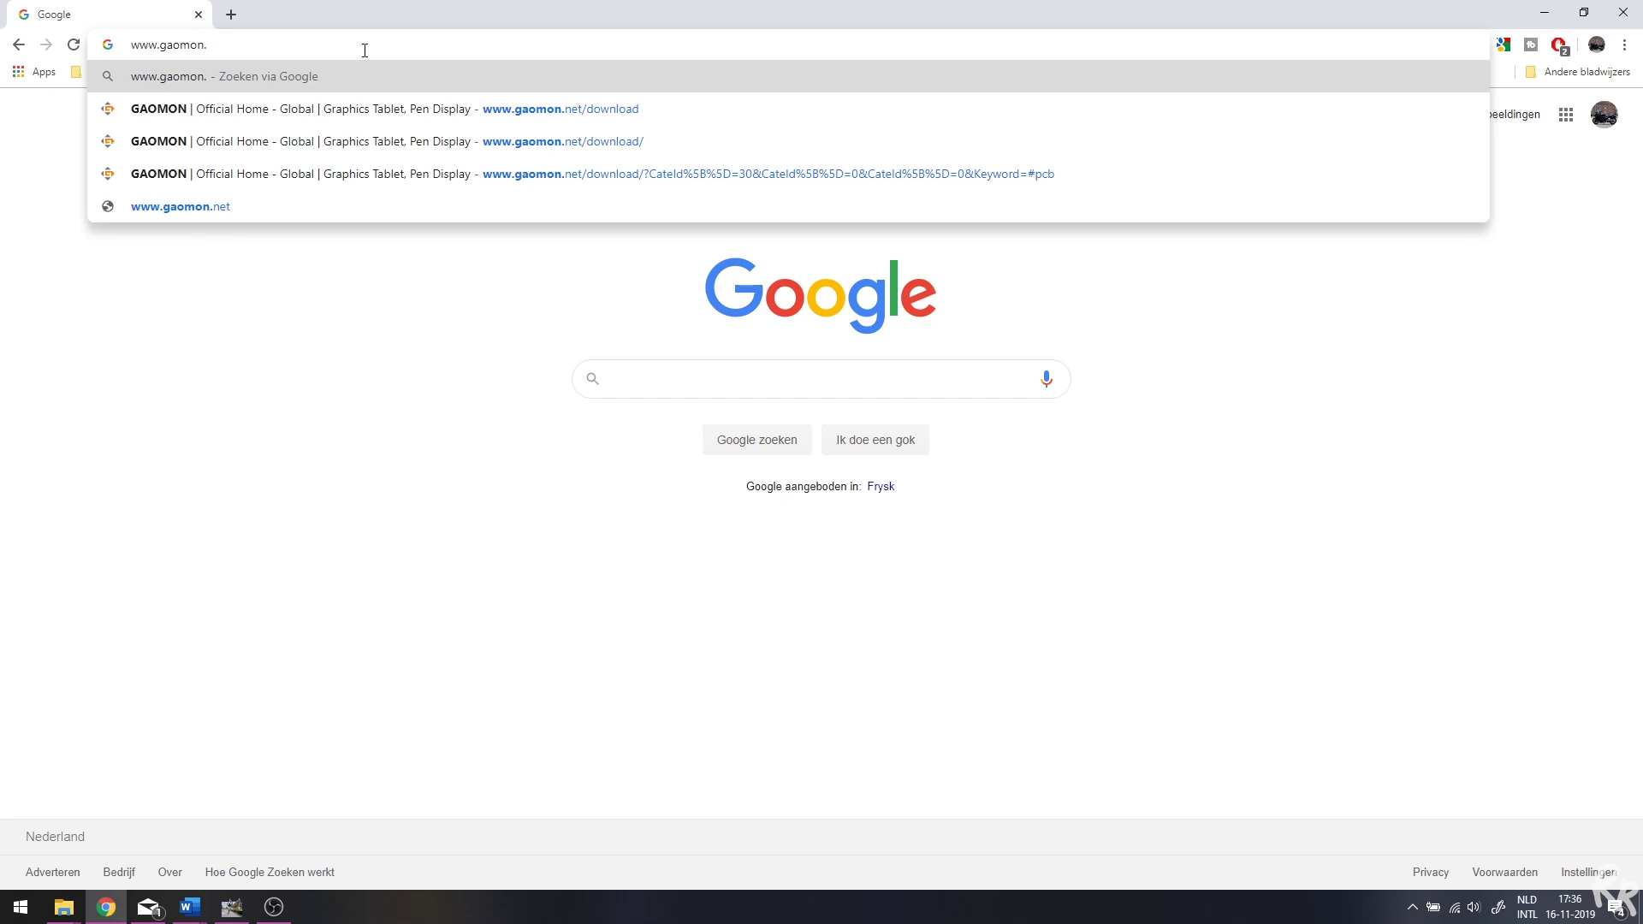
pyautogui.write('net/download')
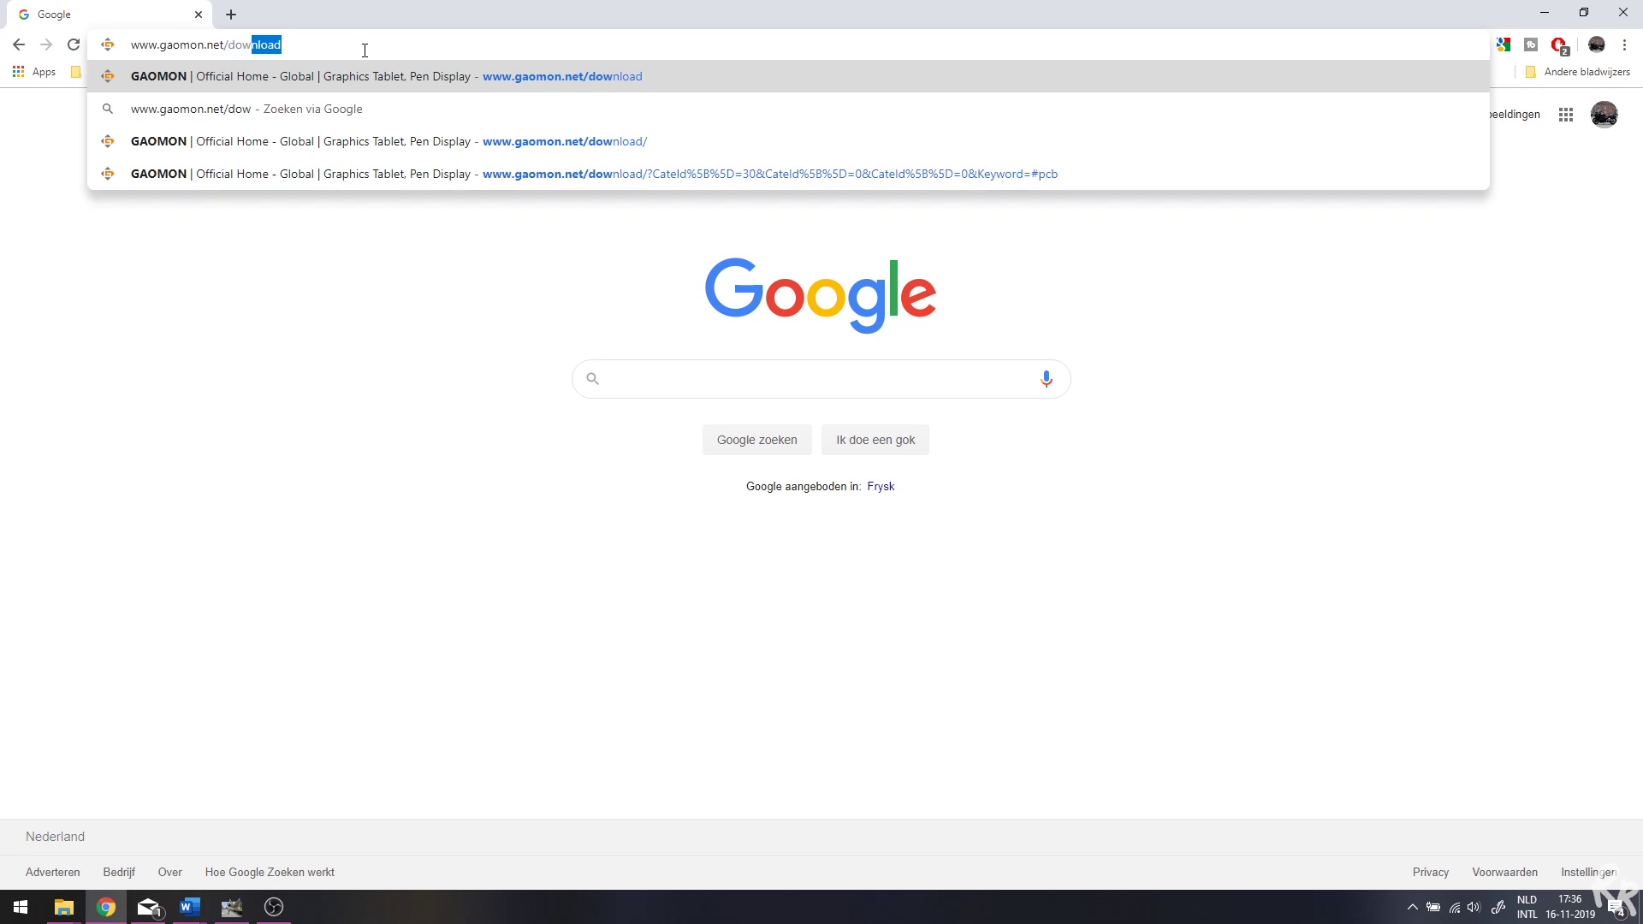
pyautogui.press('Return')
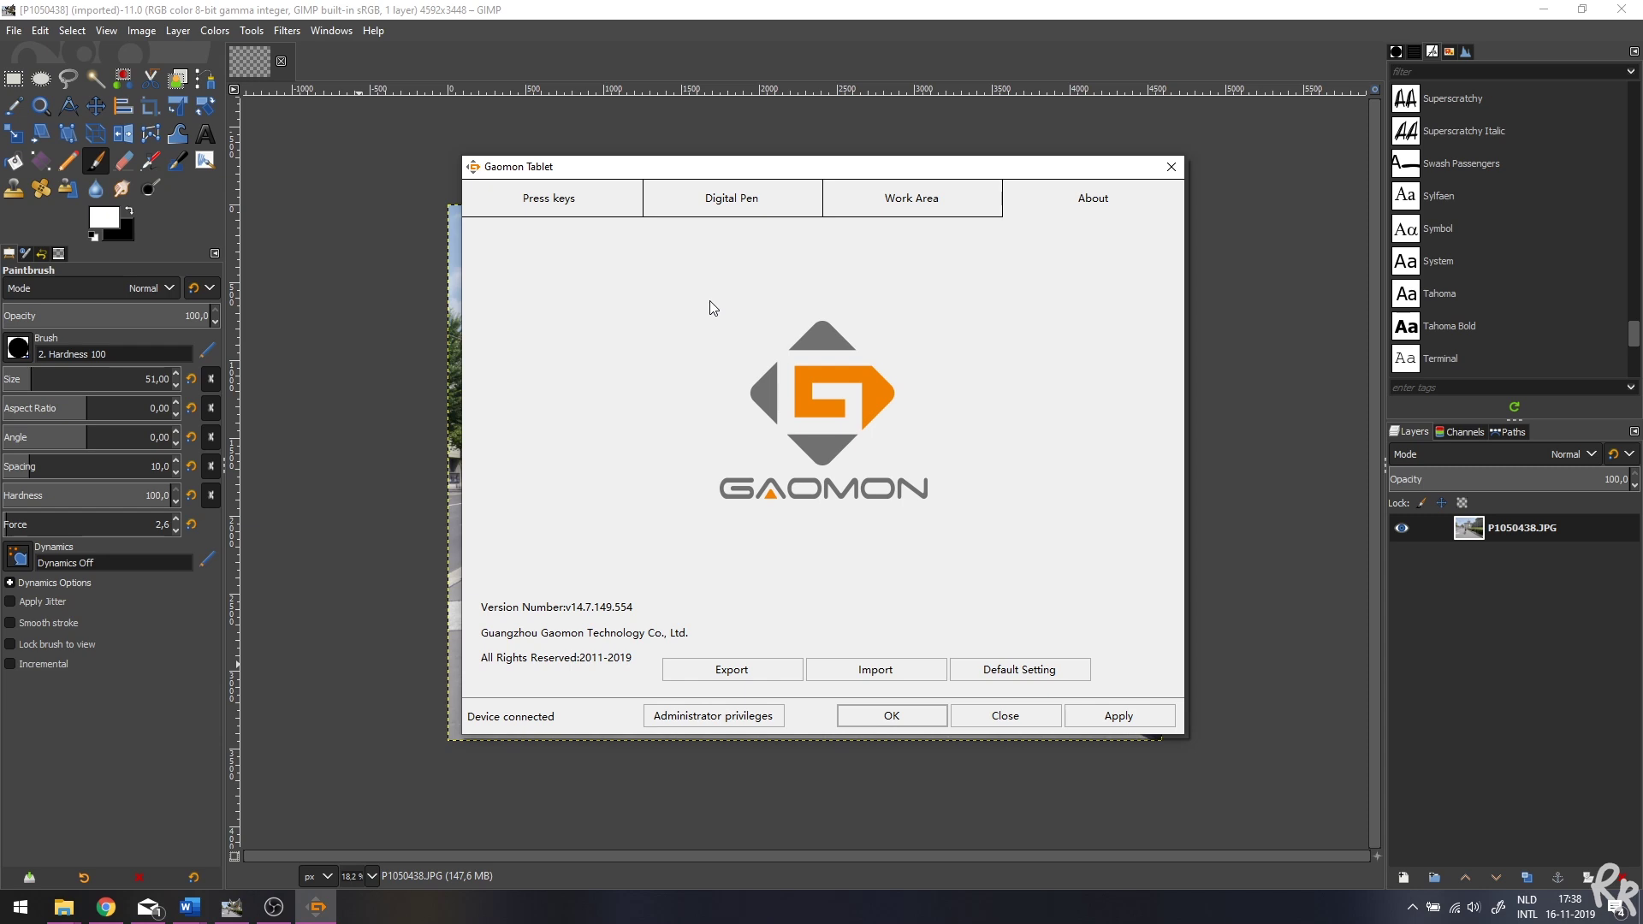
# - Inspect the upper express keys on the Press keys tab, testing the one that launches darktable
pyautogui.click(571, 212)
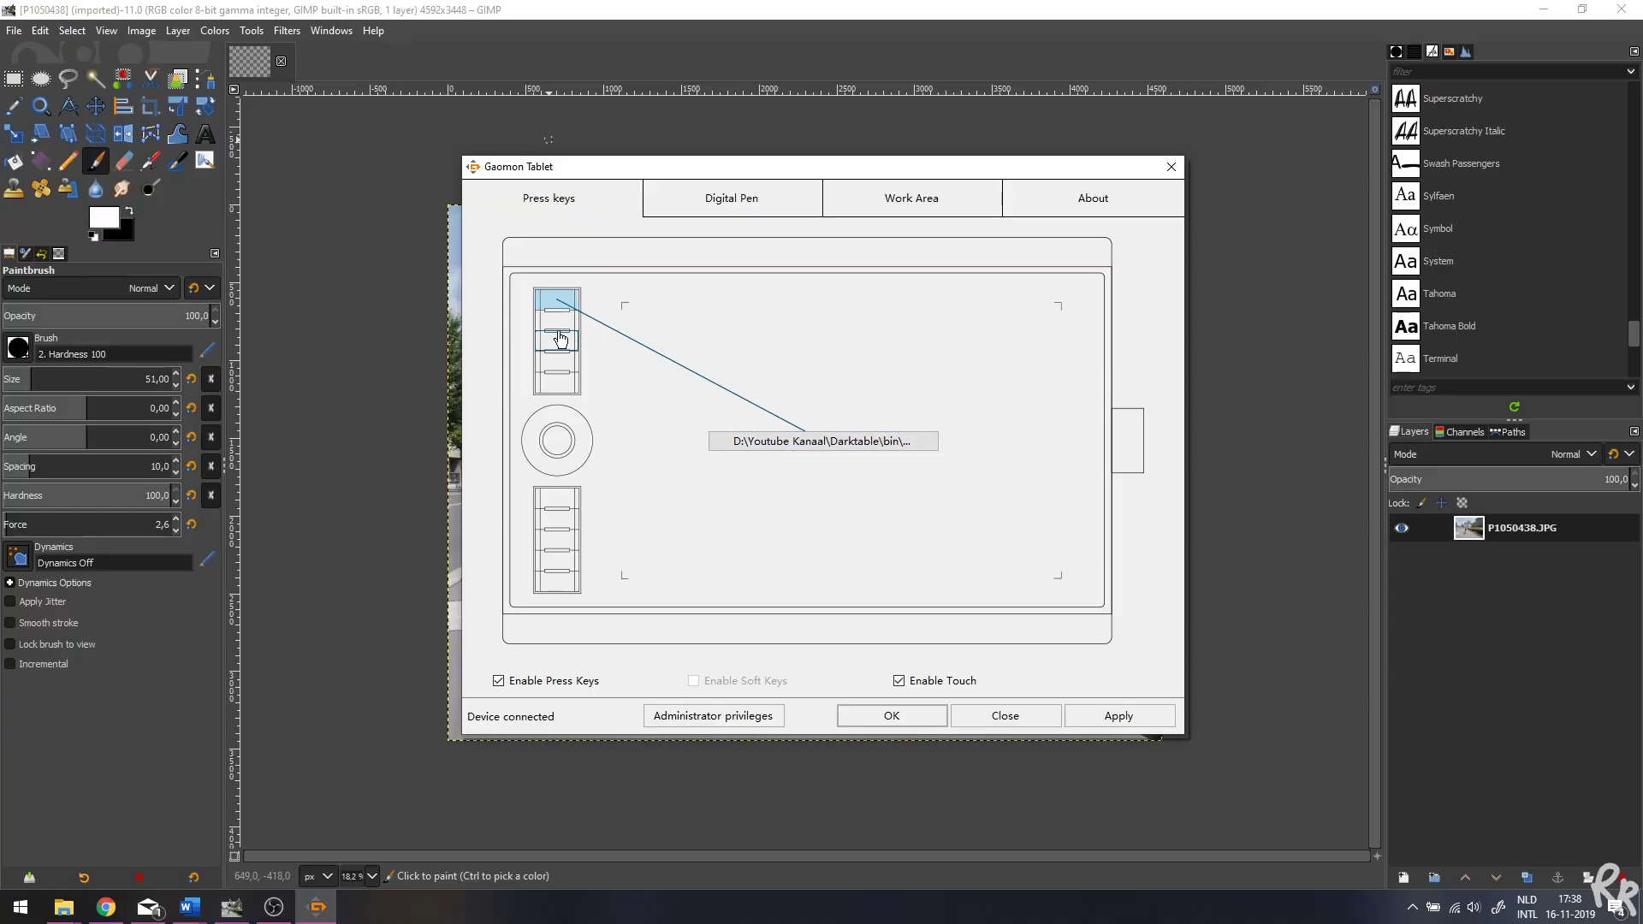
pyautogui.moveTo(568, 335)
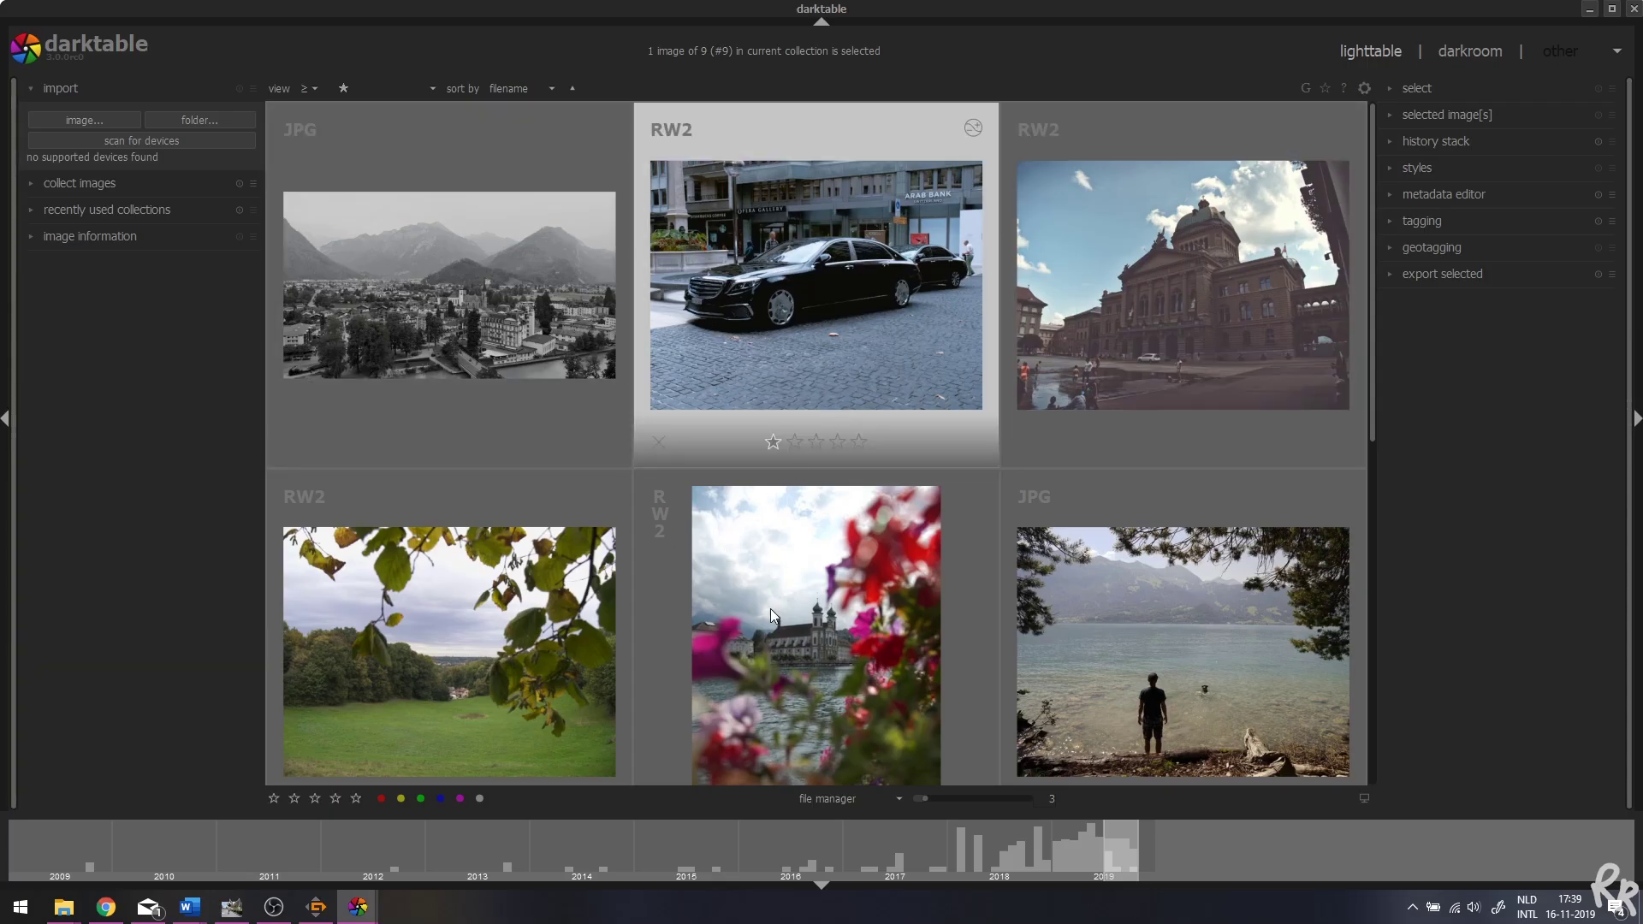
pyautogui.click(232, 907)
pyautogui.click(316, 907)
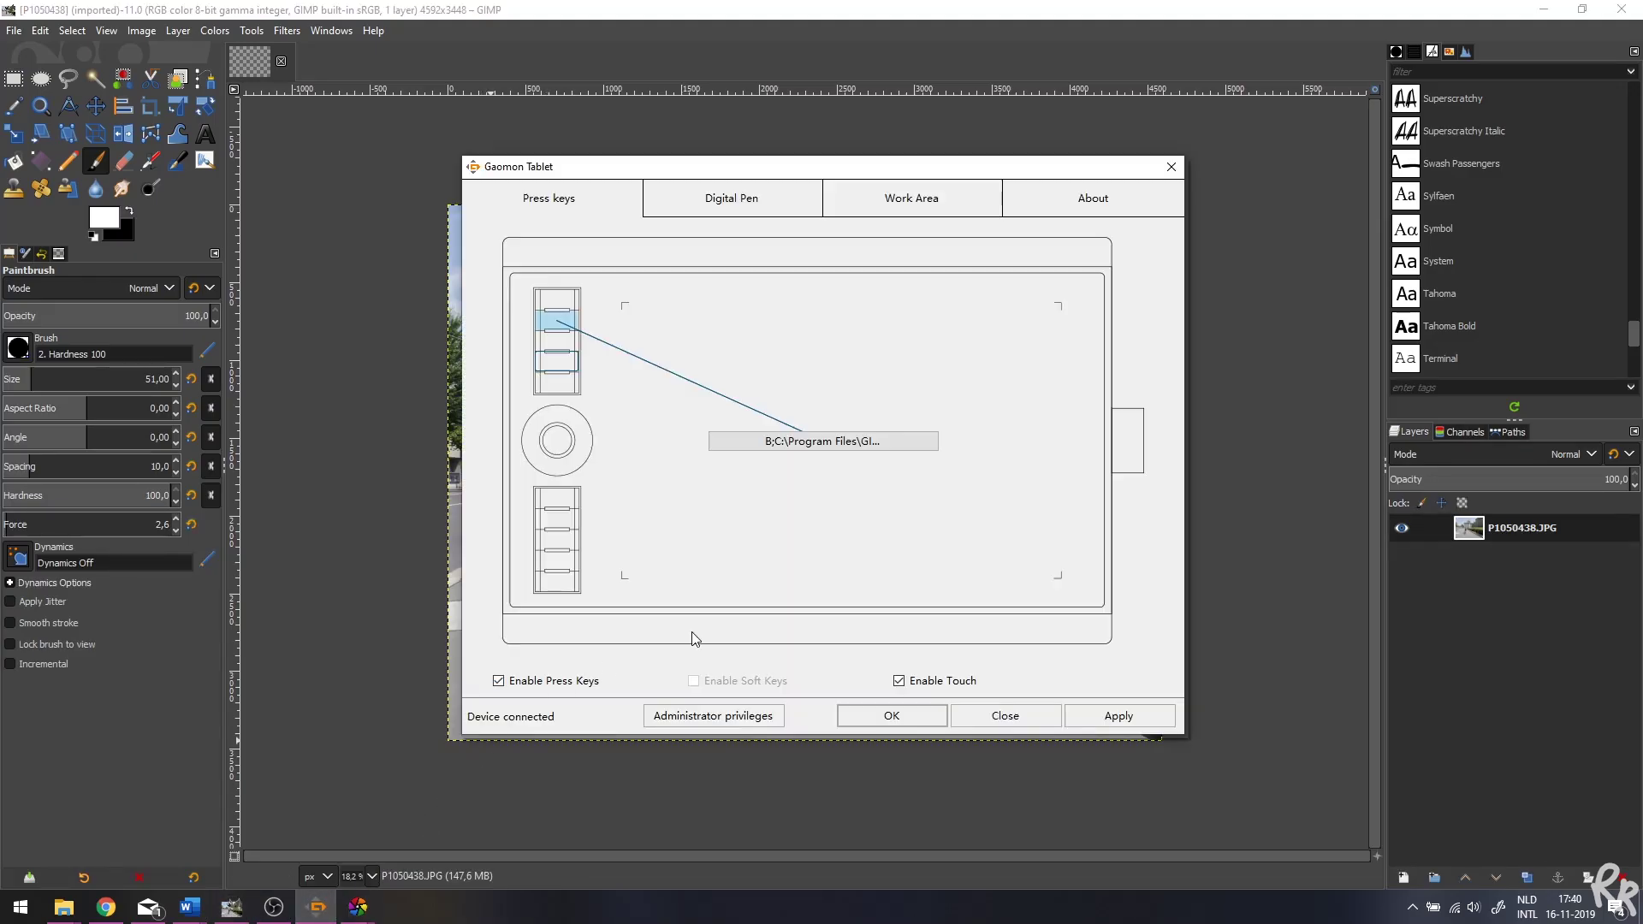
pyautogui.click(558, 342)
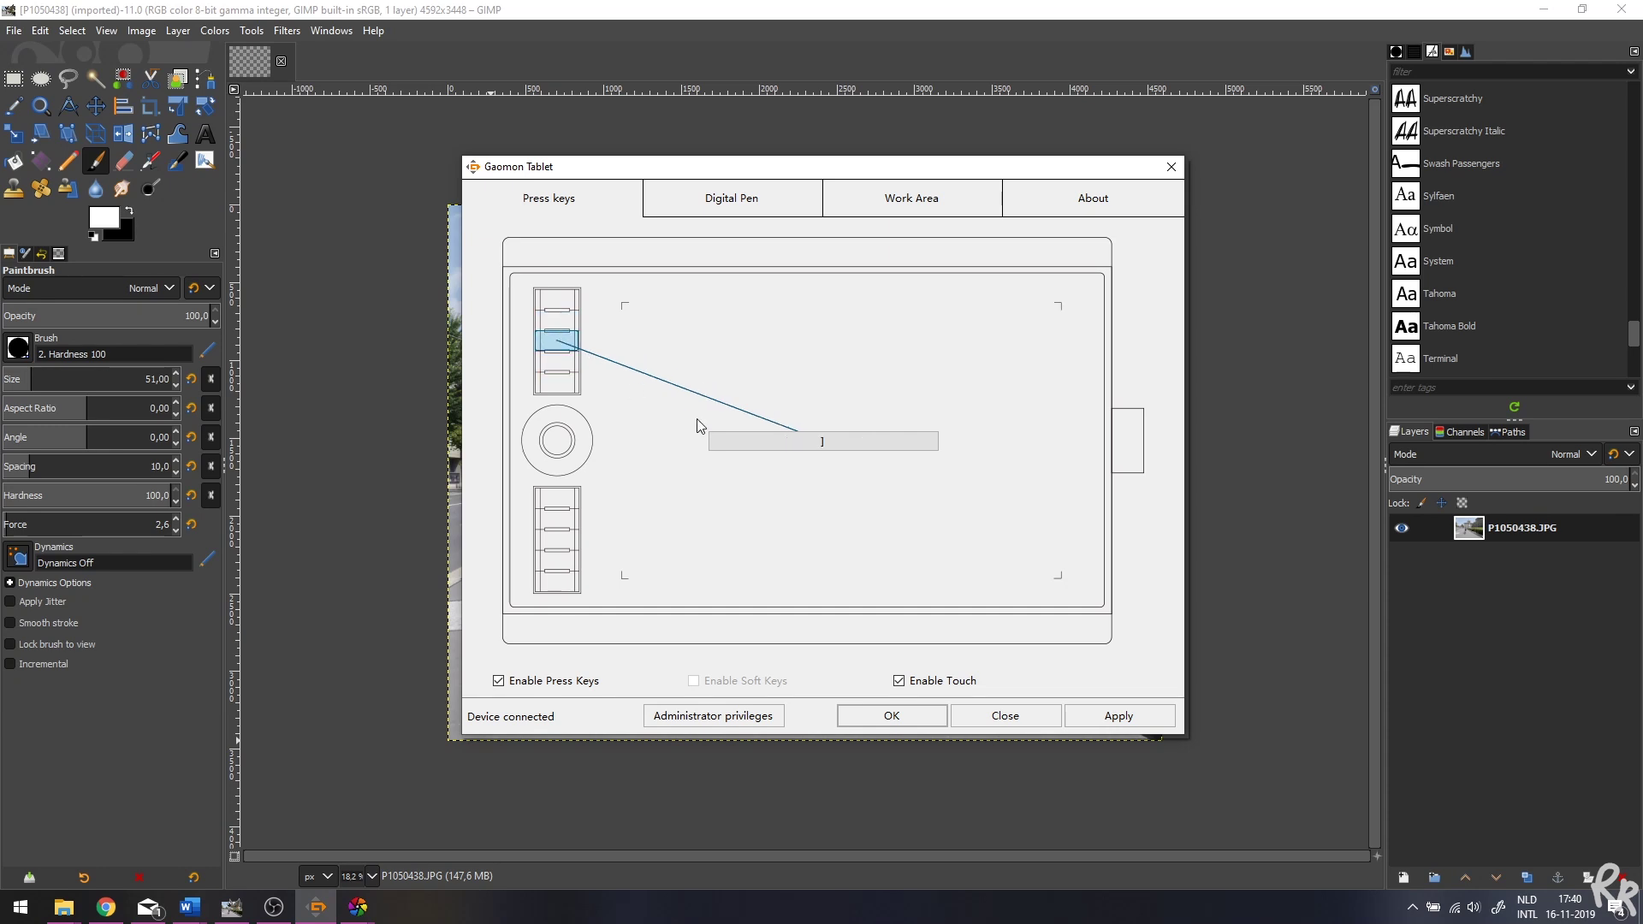
# - View the ] key setting without changes, check the Ctrl+Z lower key, and close the driver
pyautogui.click(817, 451)
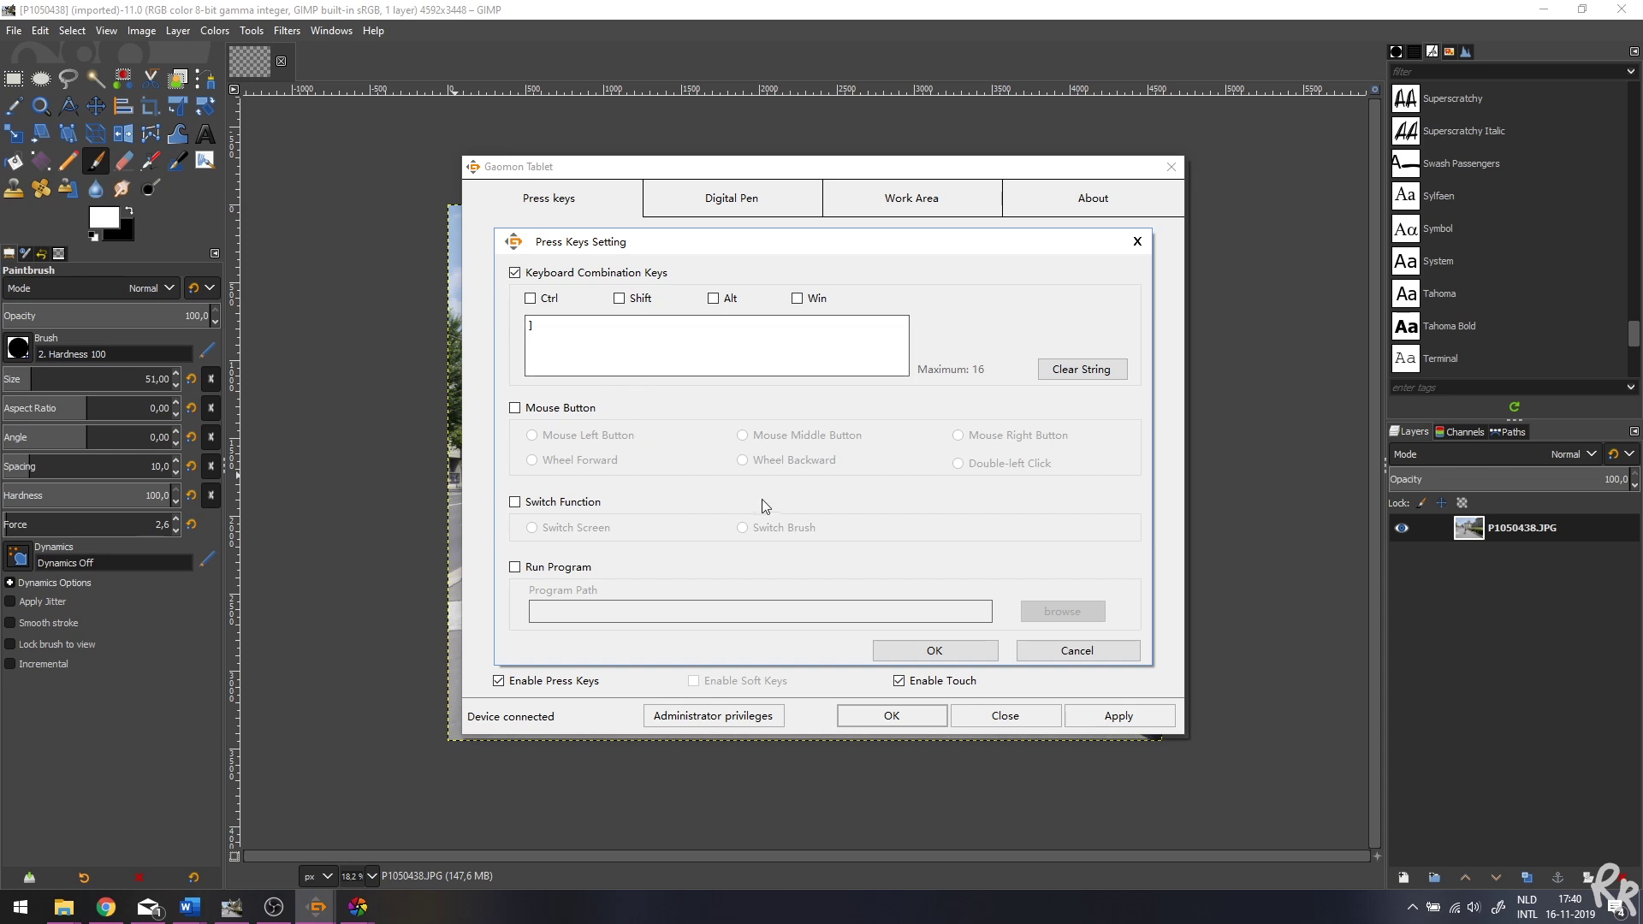
pyautogui.click(1078, 651)
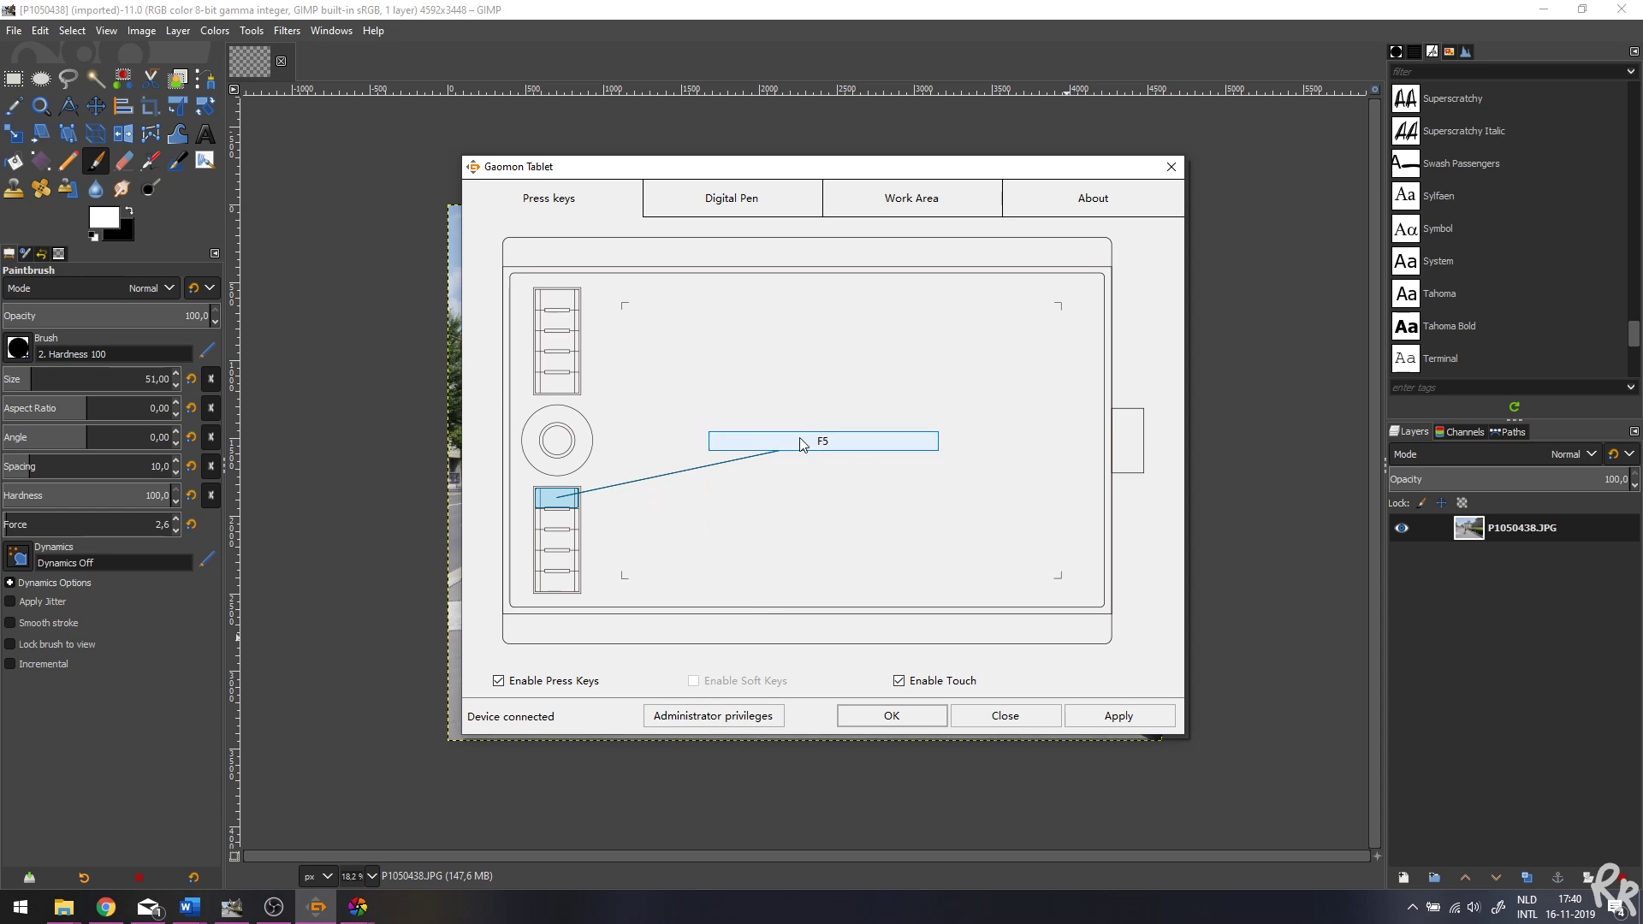
pyautogui.click(559, 522)
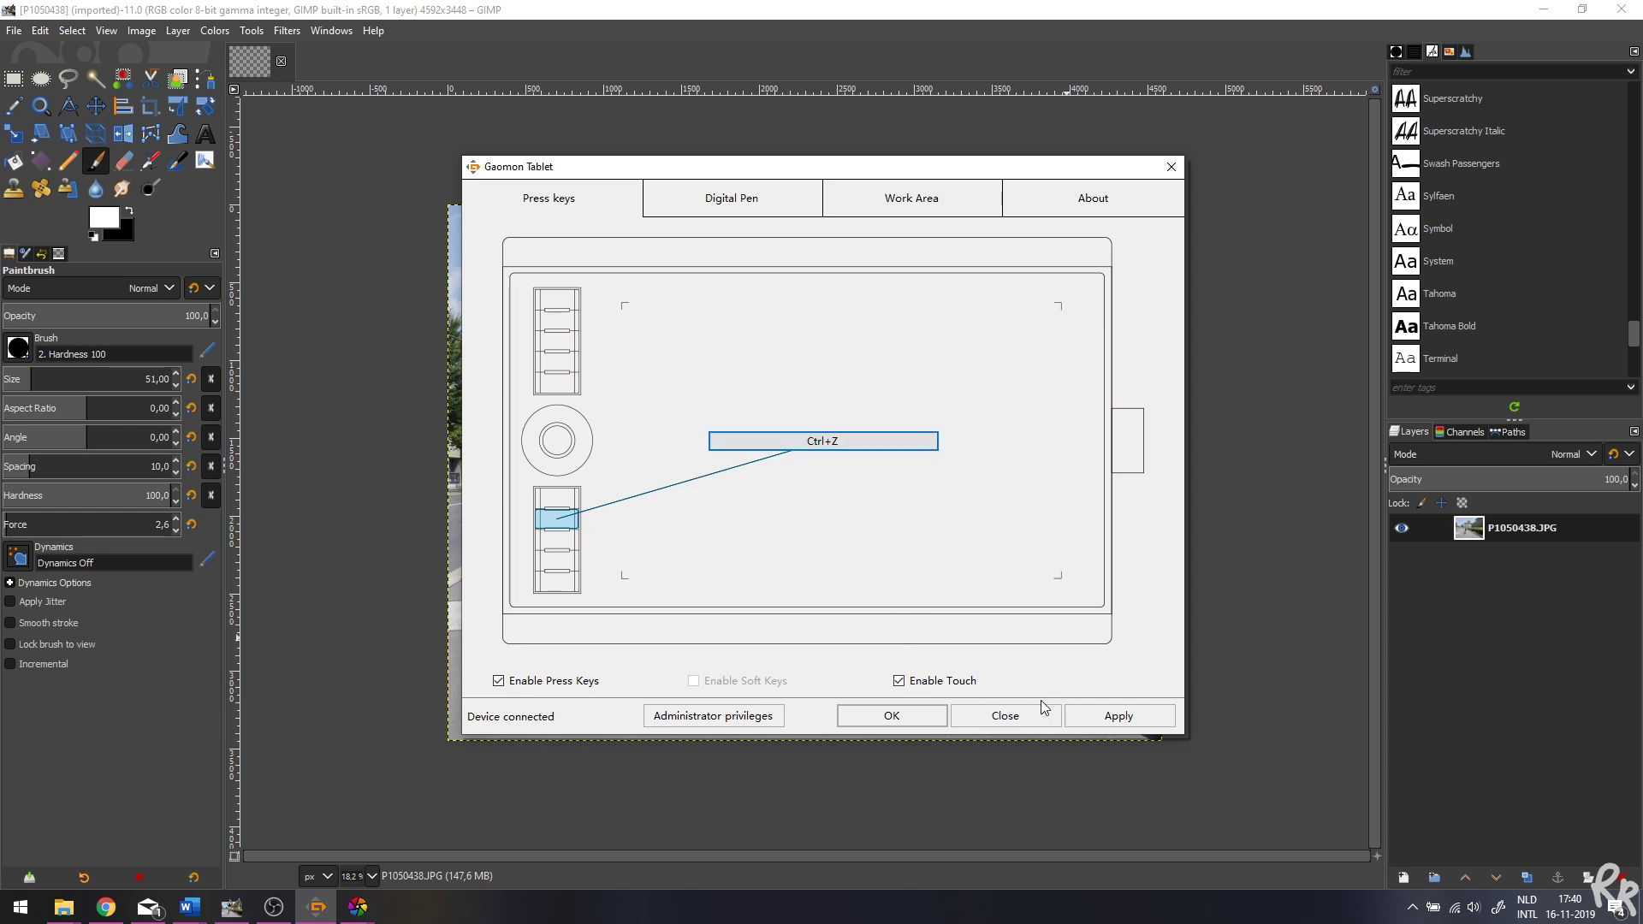
pyautogui.click(984, 716)
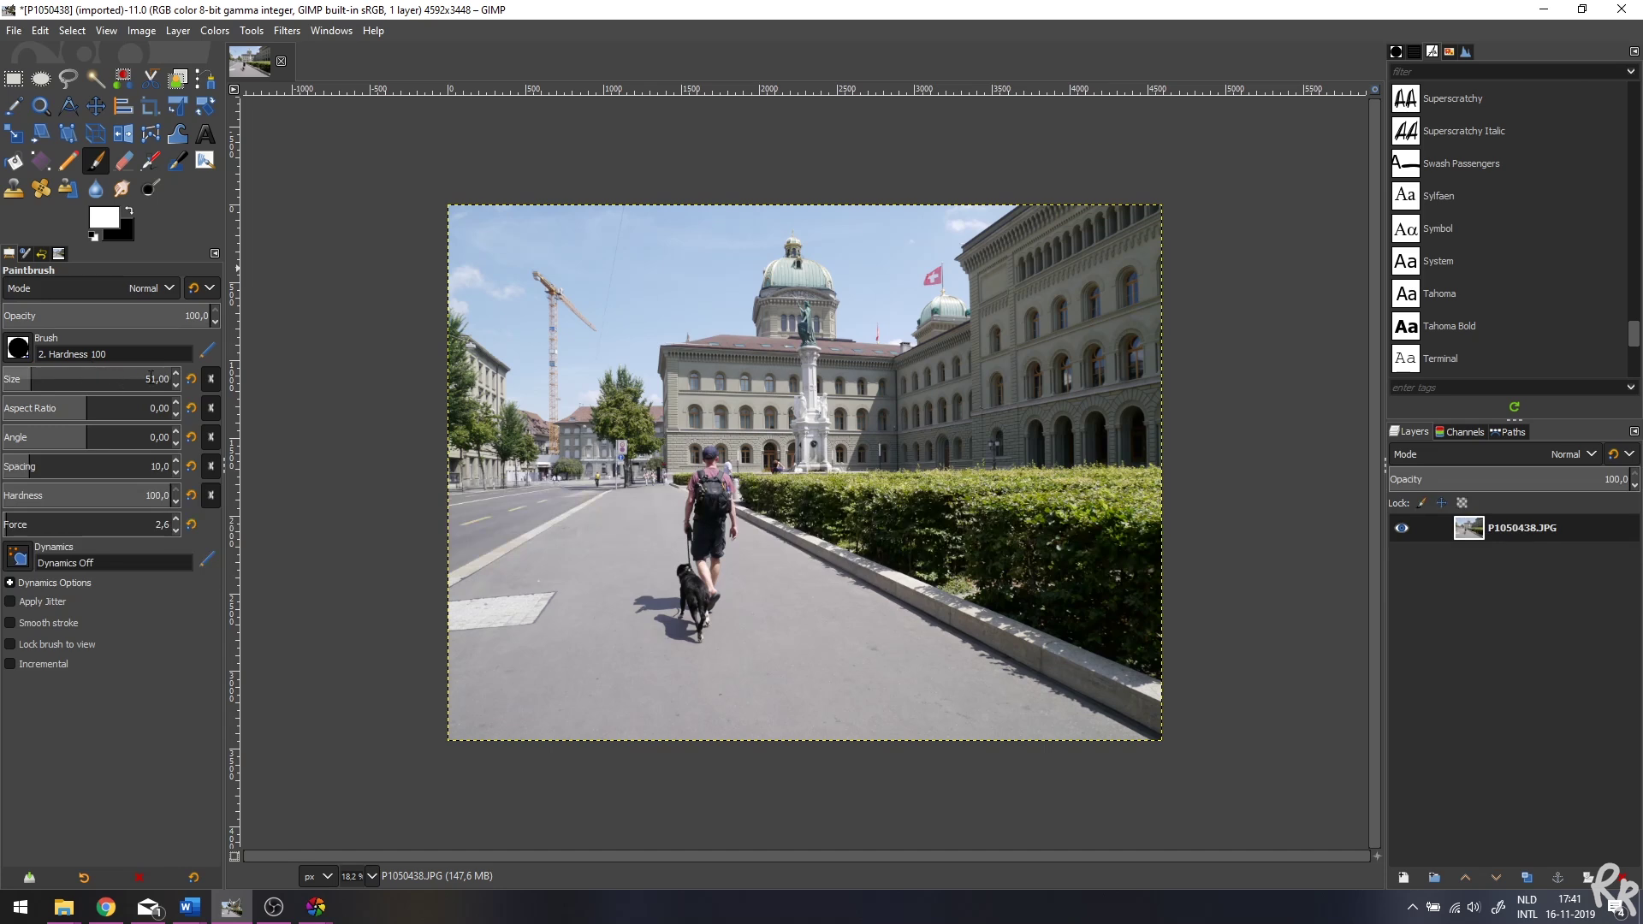
# - Raise GIMP's brush size from 51 to 101 with the dial, paint a test stroke, and reopen the driver
pyautogui.press(']')
pyautogui.press(']')
pyautogui.press(']')
pyautogui.press(']')
pyautogui.press(']')
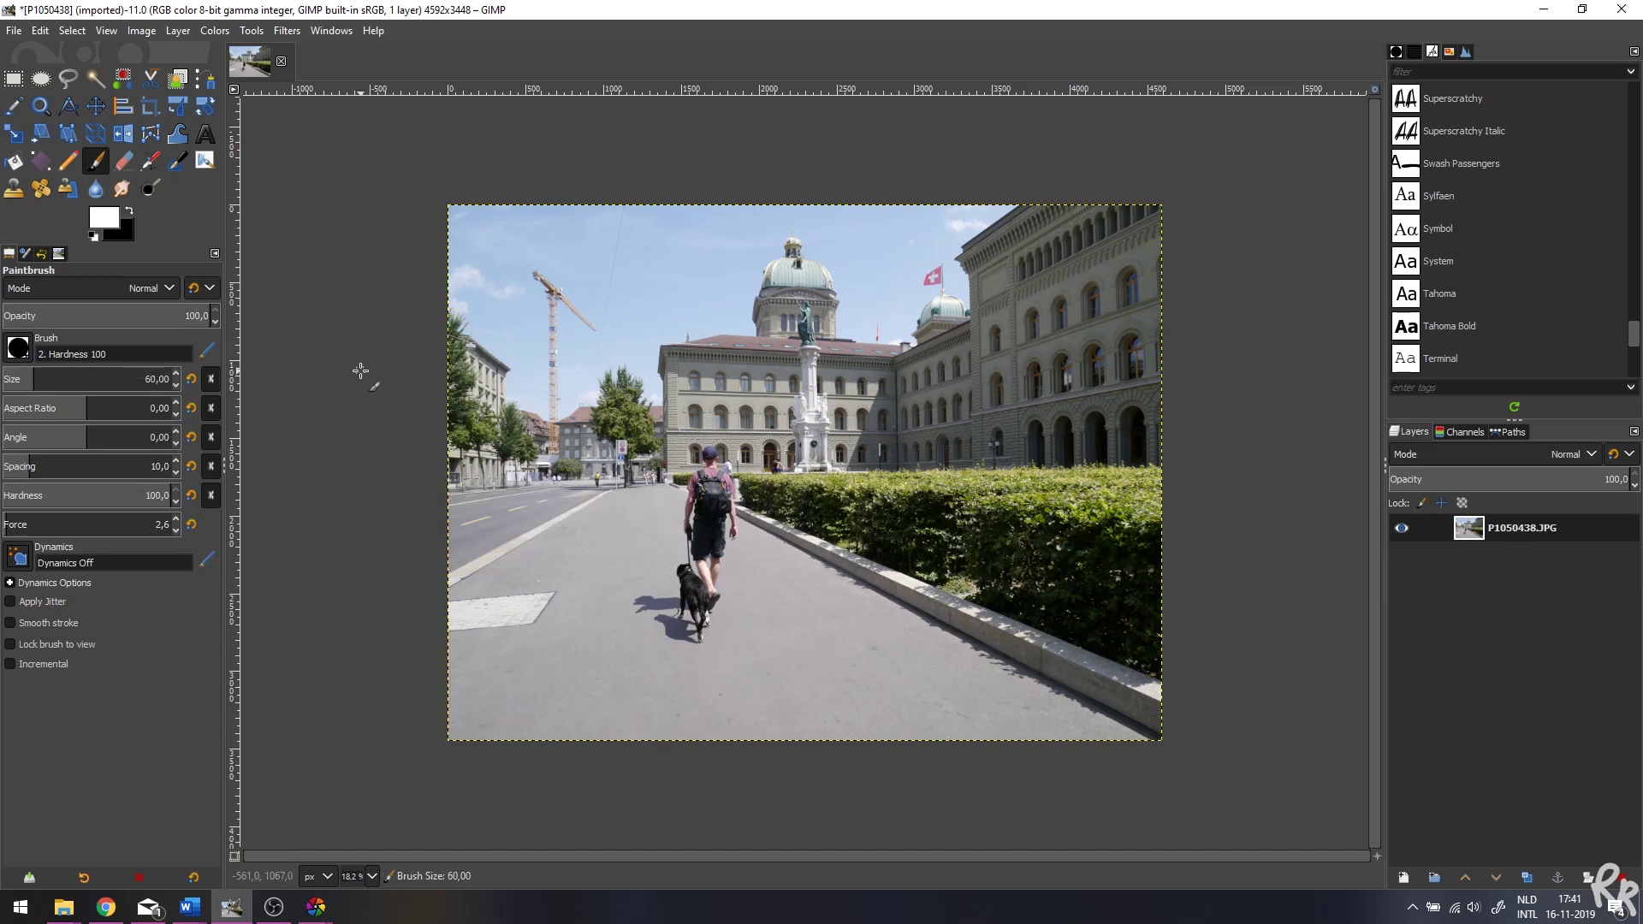
pyautogui.press(']')
pyautogui.press(']')
pyautogui.press(']')
pyautogui.press(']')
pyautogui.press(']')
pyautogui.press(']')
pyautogui.press(']')
pyautogui.press(']')
pyautogui.press(']')
pyautogui.press(']')
pyautogui.press(']')
pyautogui.press(']')
pyautogui.press(']')
pyautogui.press(']')
pyautogui.press(']')
pyautogui.press(']')
pyautogui.press(']')
pyautogui.press(']')
pyautogui.press(']')
pyautogui.press(']')
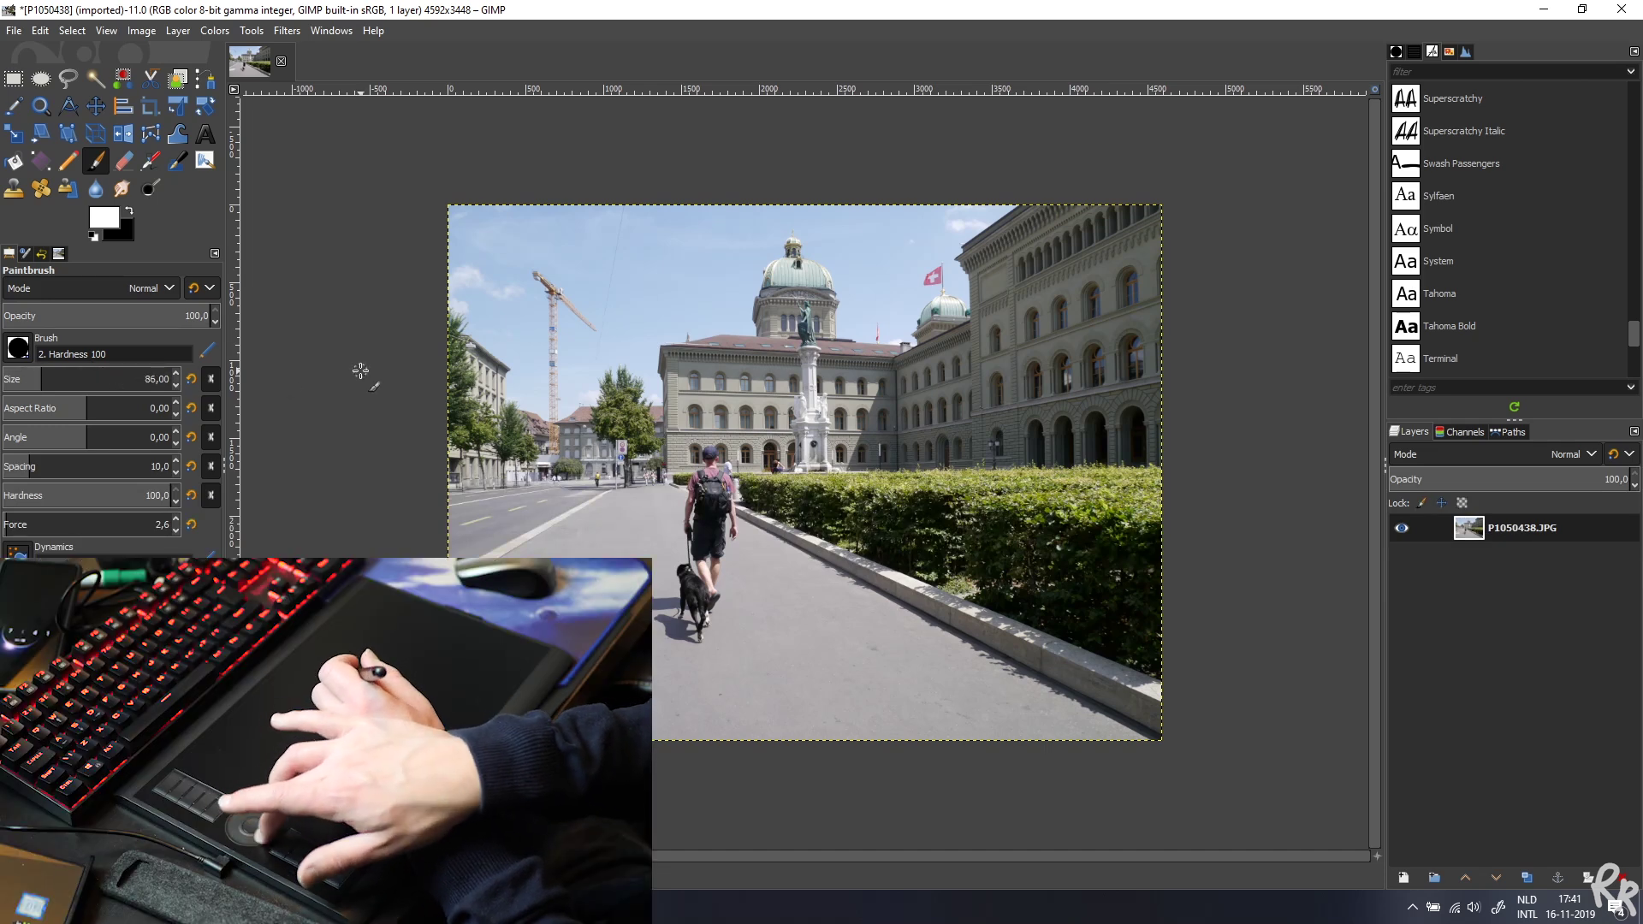
pyautogui.press(']')
pyautogui.press(']')
pyautogui.press(']')
pyautogui.press(']')
pyautogui.press(']')
pyautogui.press(']')
pyautogui.press(']')
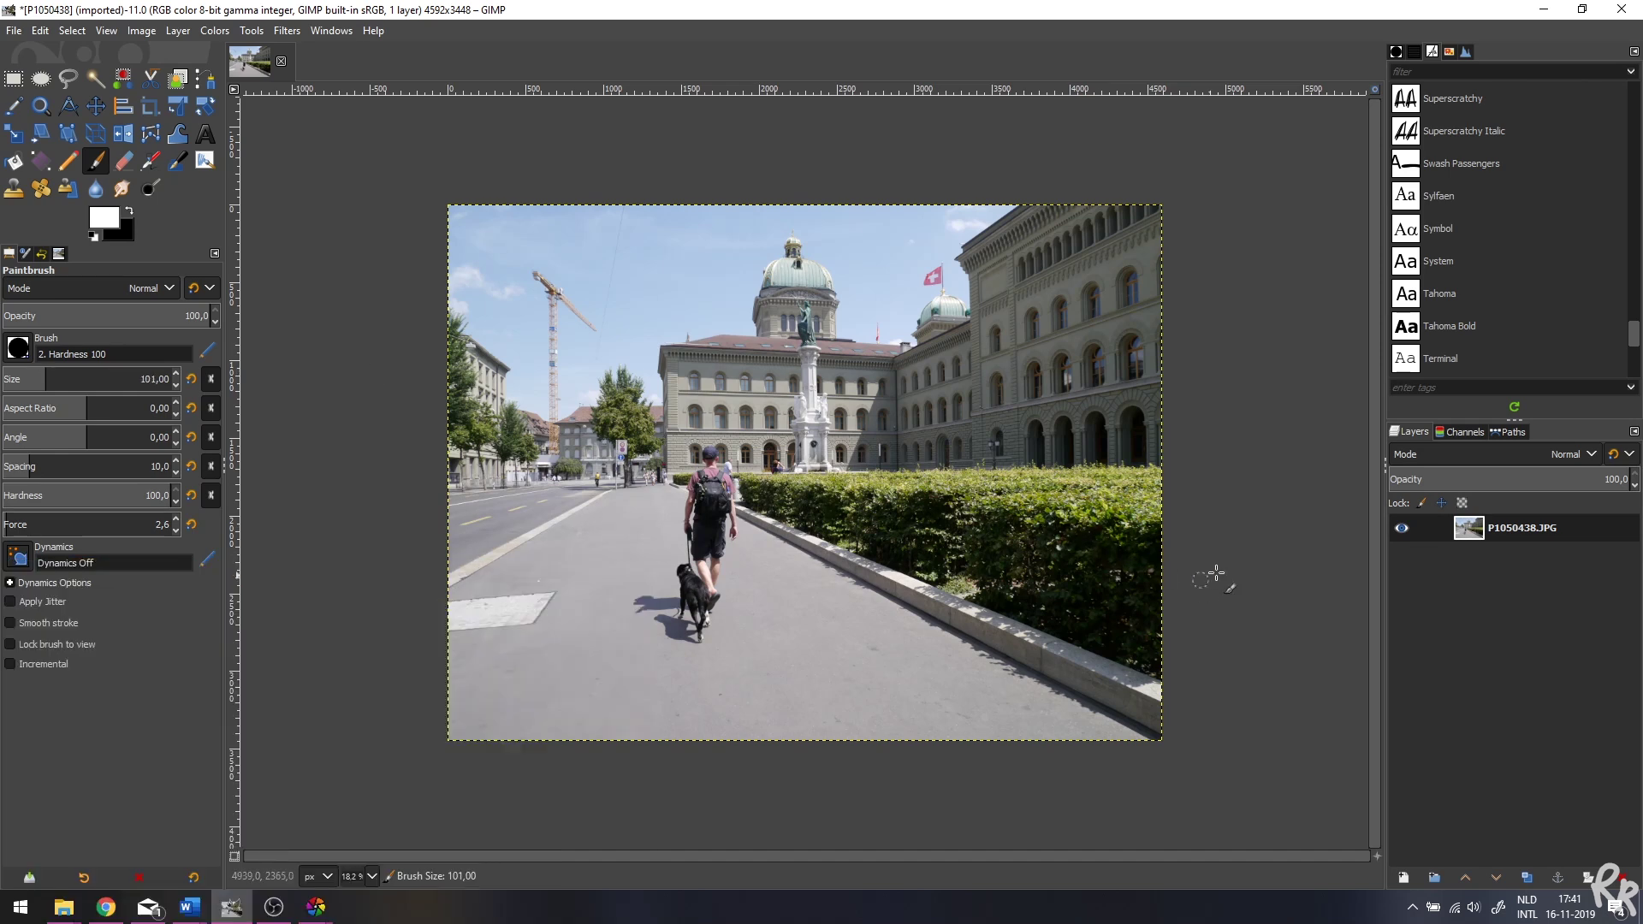
pyautogui.moveTo(746, 470)
pyautogui.mouseDown()
pyautogui.moveTo(699, 454)
pyautogui.moveTo(727, 492)
pyautogui.moveTo(692, 492)
pyautogui.moveTo(719, 535)
pyautogui.moveTo(693, 554)
pyautogui.moveTo(709, 579)
pyautogui.moveTo(686, 586)
pyautogui.moveTo(686, 630)
pyautogui.moveTo(755, 469)
pyautogui.moveTo(682, 512)
pyautogui.moveTo(733, 514)
pyautogui.moveTo(693, 552)
pyautogui.moveTo(669, 548)
pyautogui.moveTo(697, 590)
pyautogui.mouseUp()
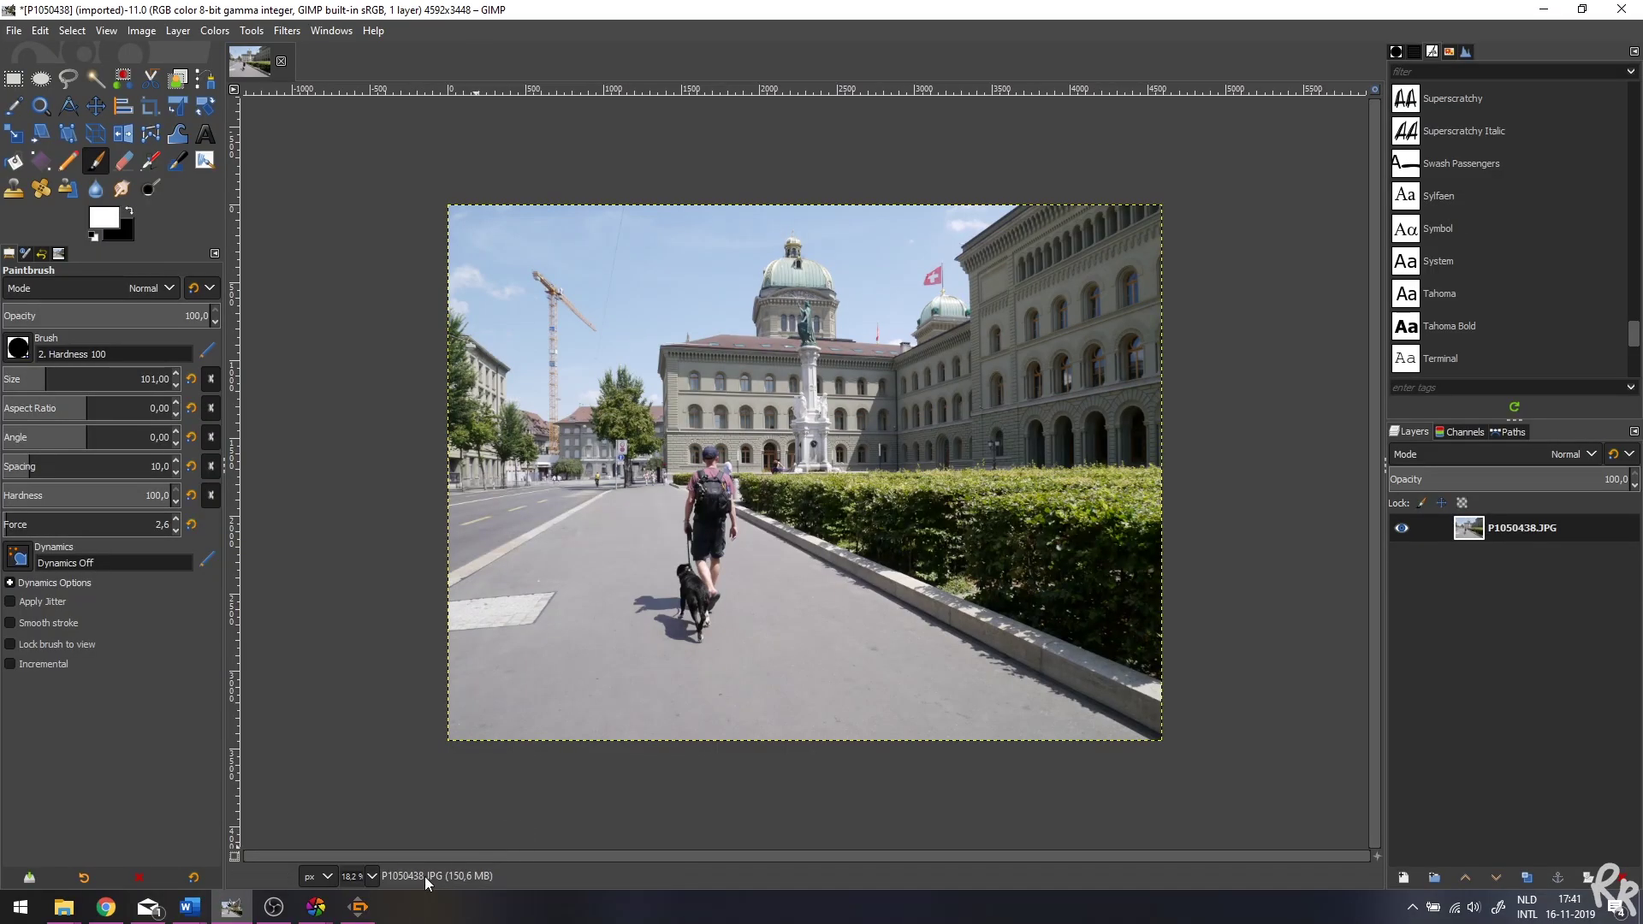
pyautogui.click(359, 909)
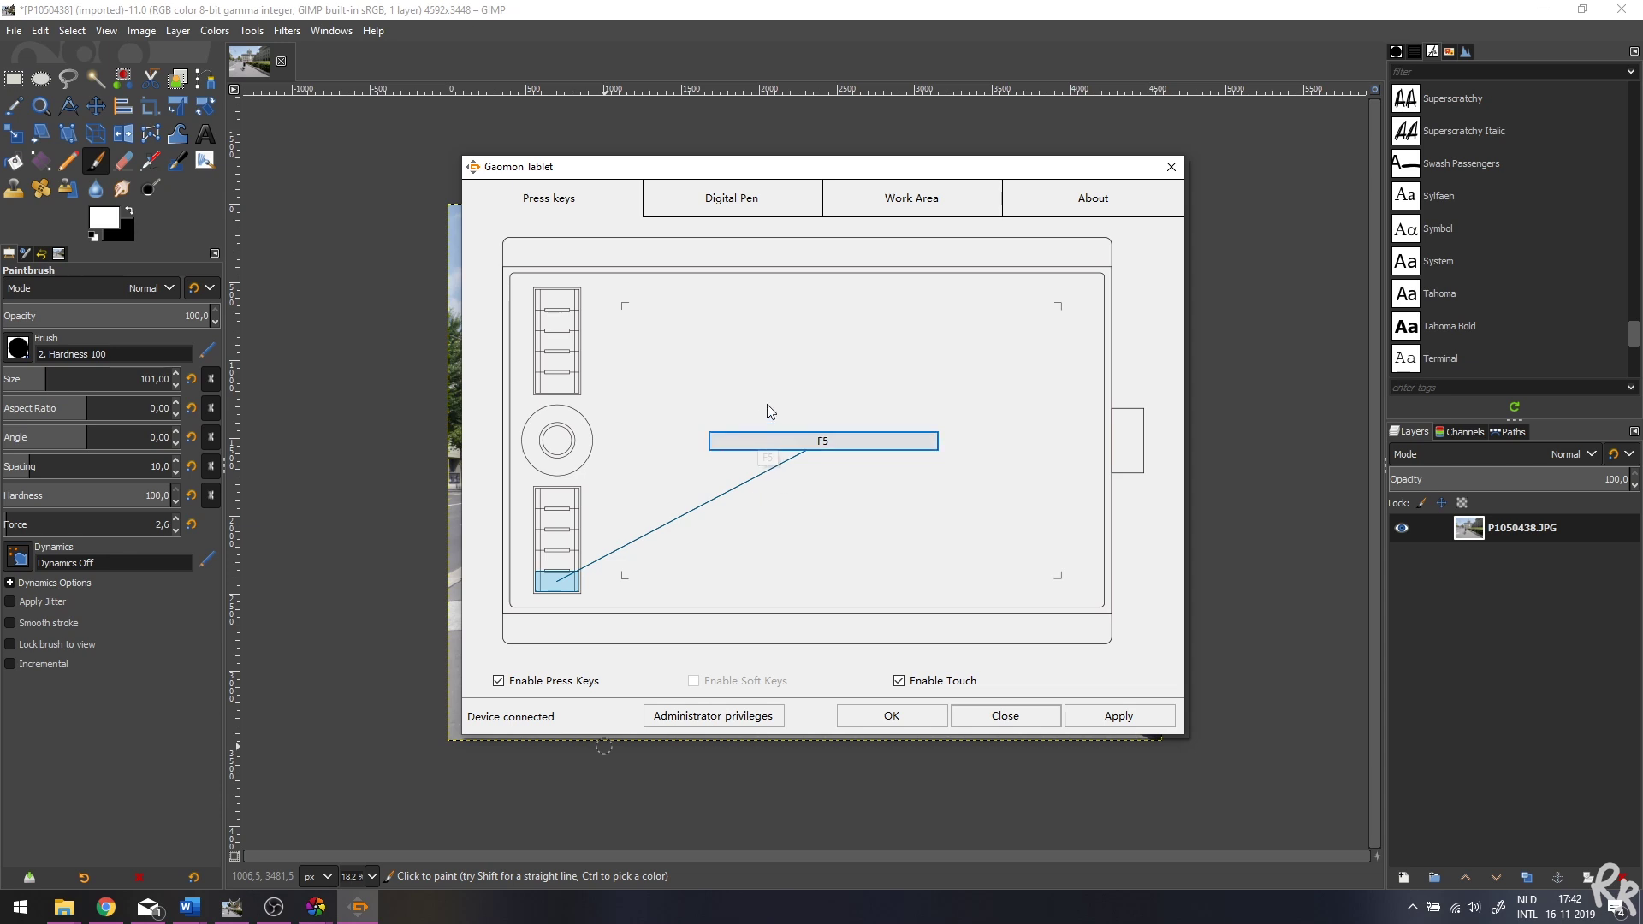
# - Select the F5 key, then test pen pressure on the Digital Pen tab (sensitivity 0, range 0–8191)
pyautogui.click(735, 454)
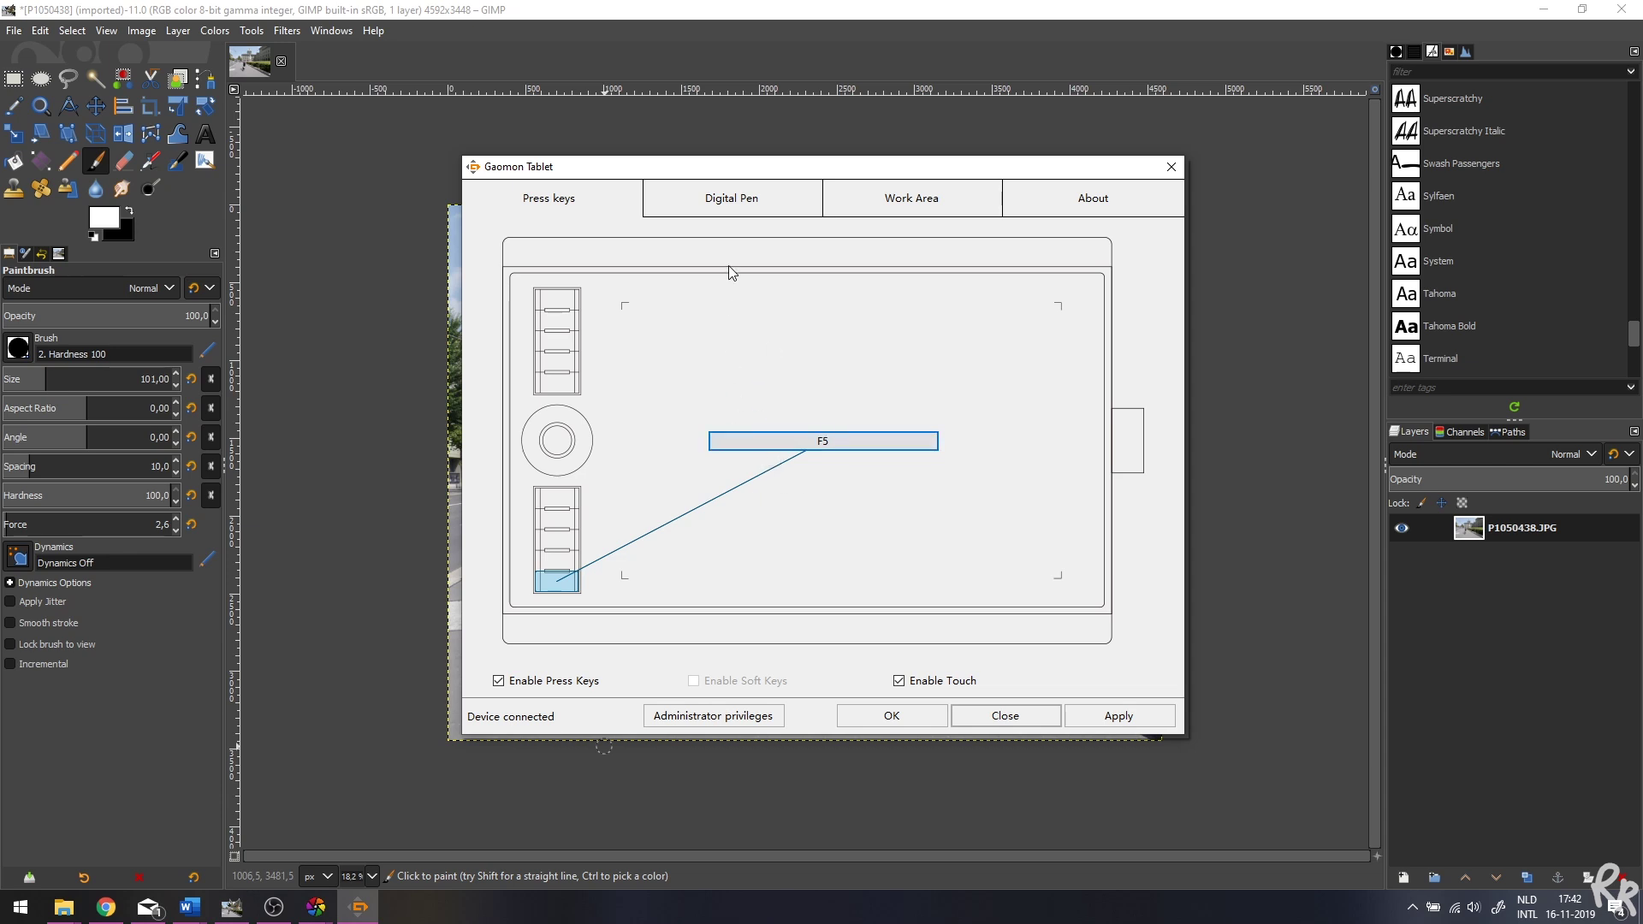
pyautogui.click(729, 206)
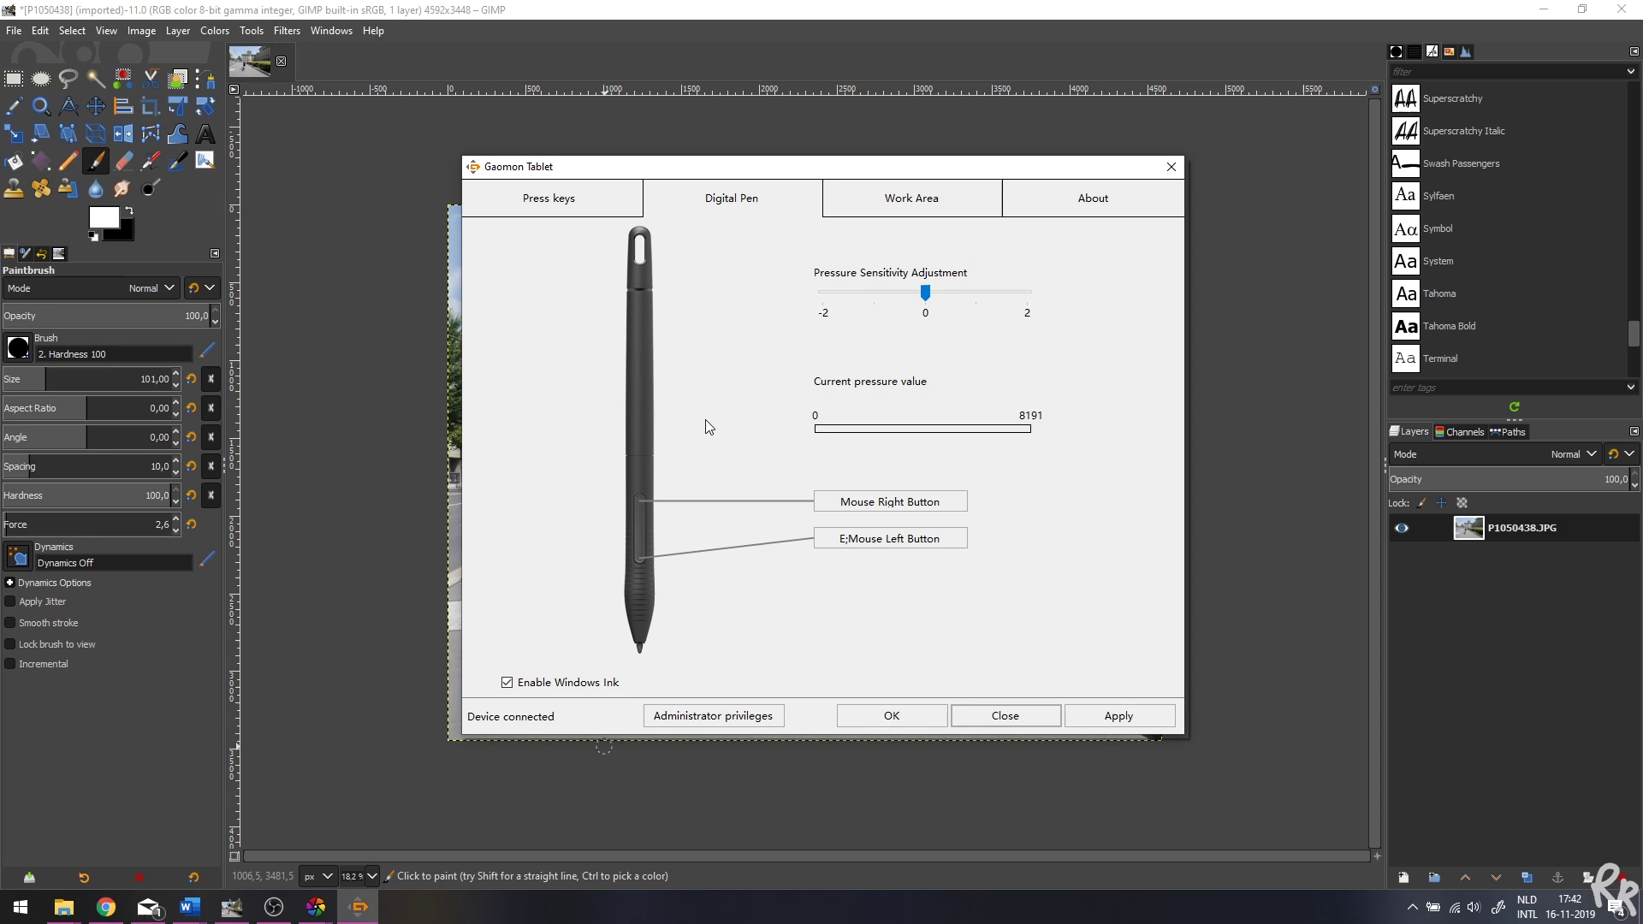
pyautogui.moveTo(713, 448); pyautogui.dragTo(725, 507)
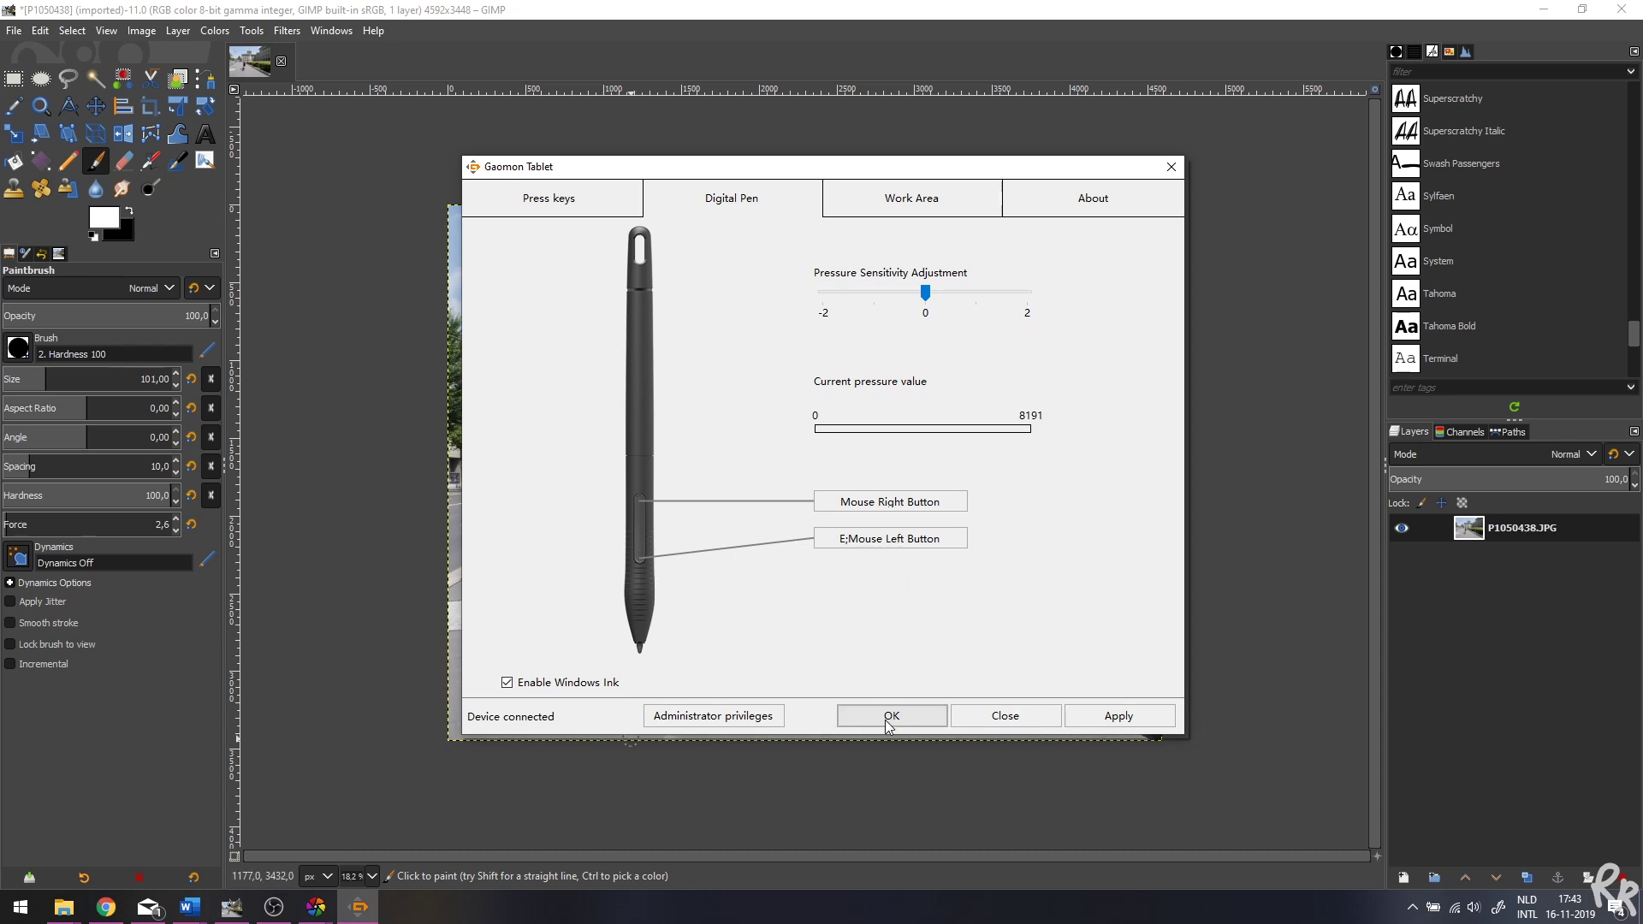
# - Browse the Work Area and About tabs, return to Digital Pen, and close the driver
pyautogui.click(909, 212)
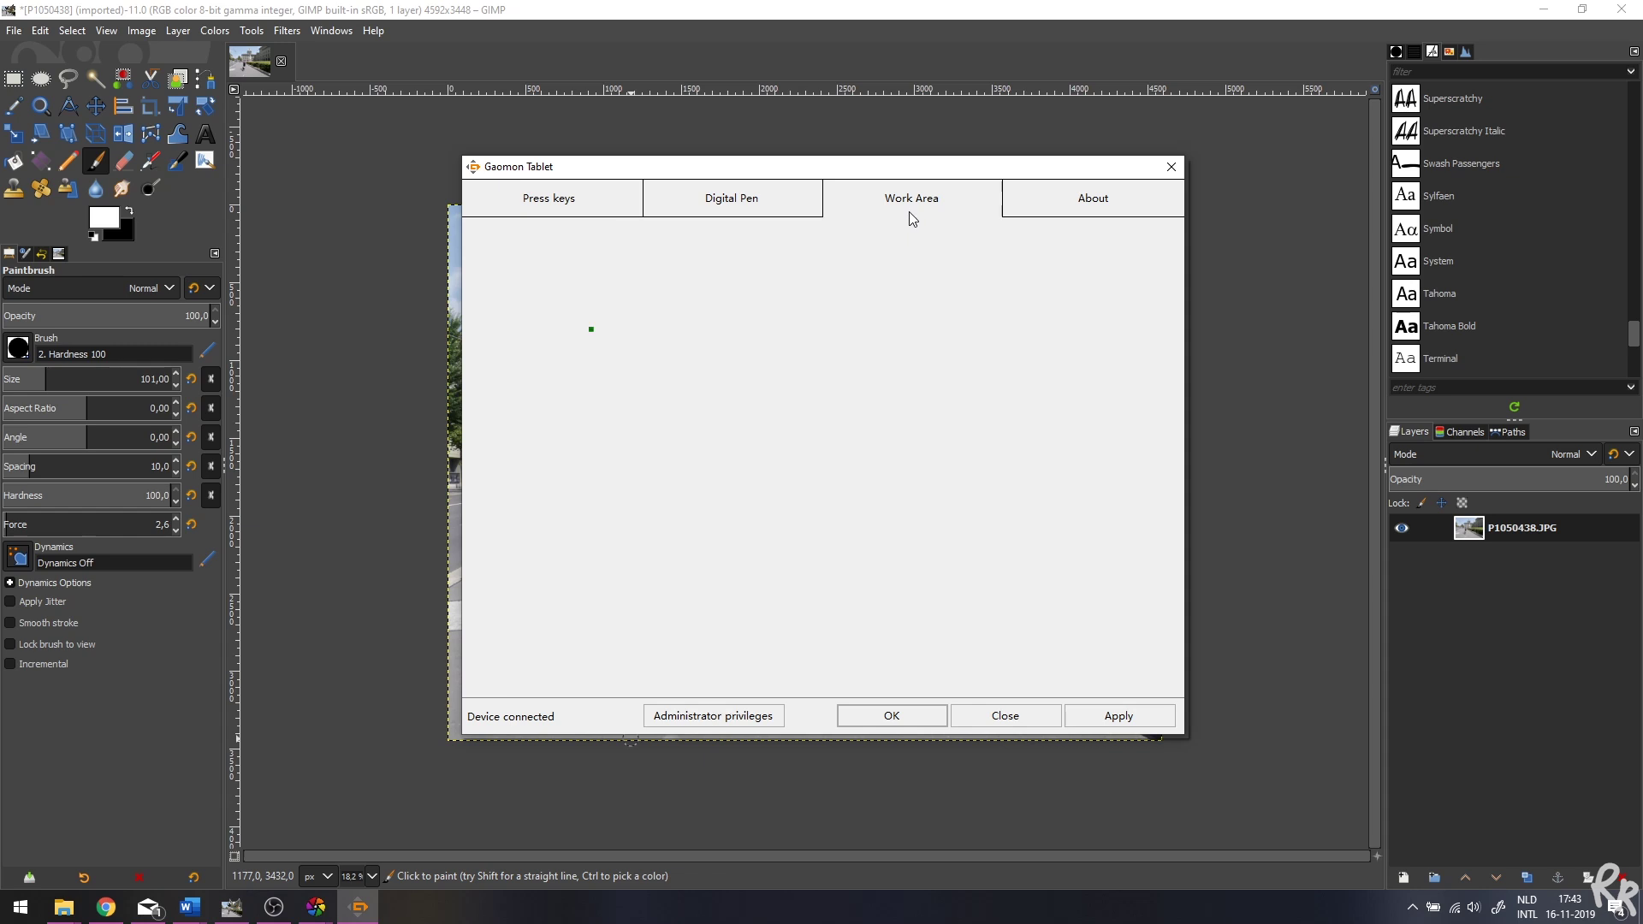
pyautogui.click(1069, 202)
pyautogui.click(779, 200)
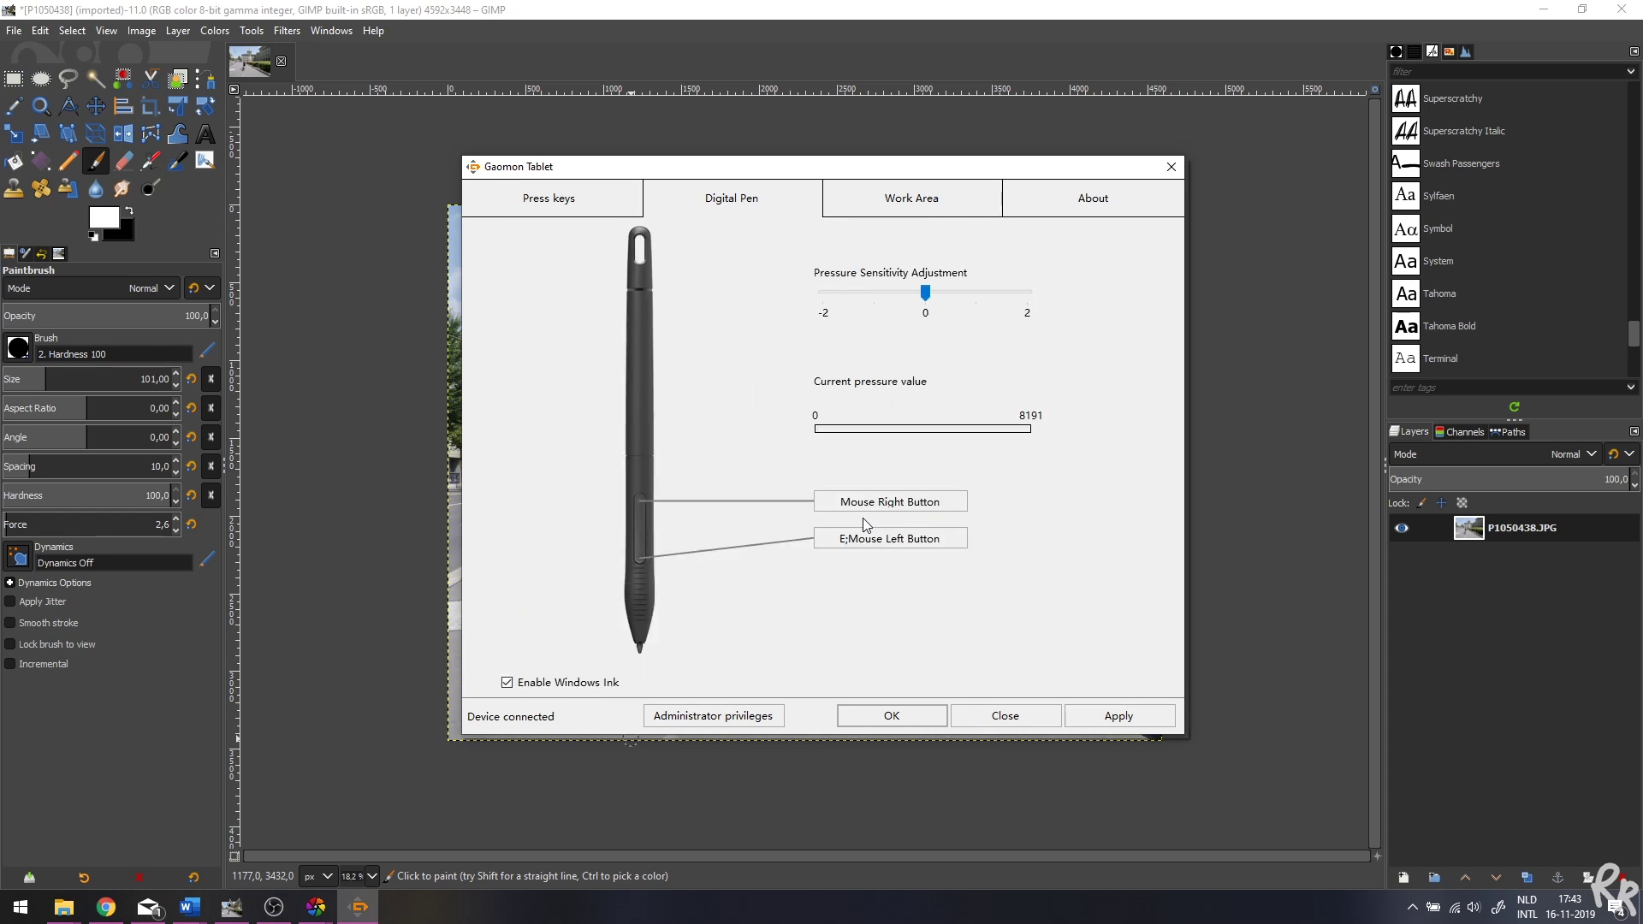
pyautogui.click(890, 715)
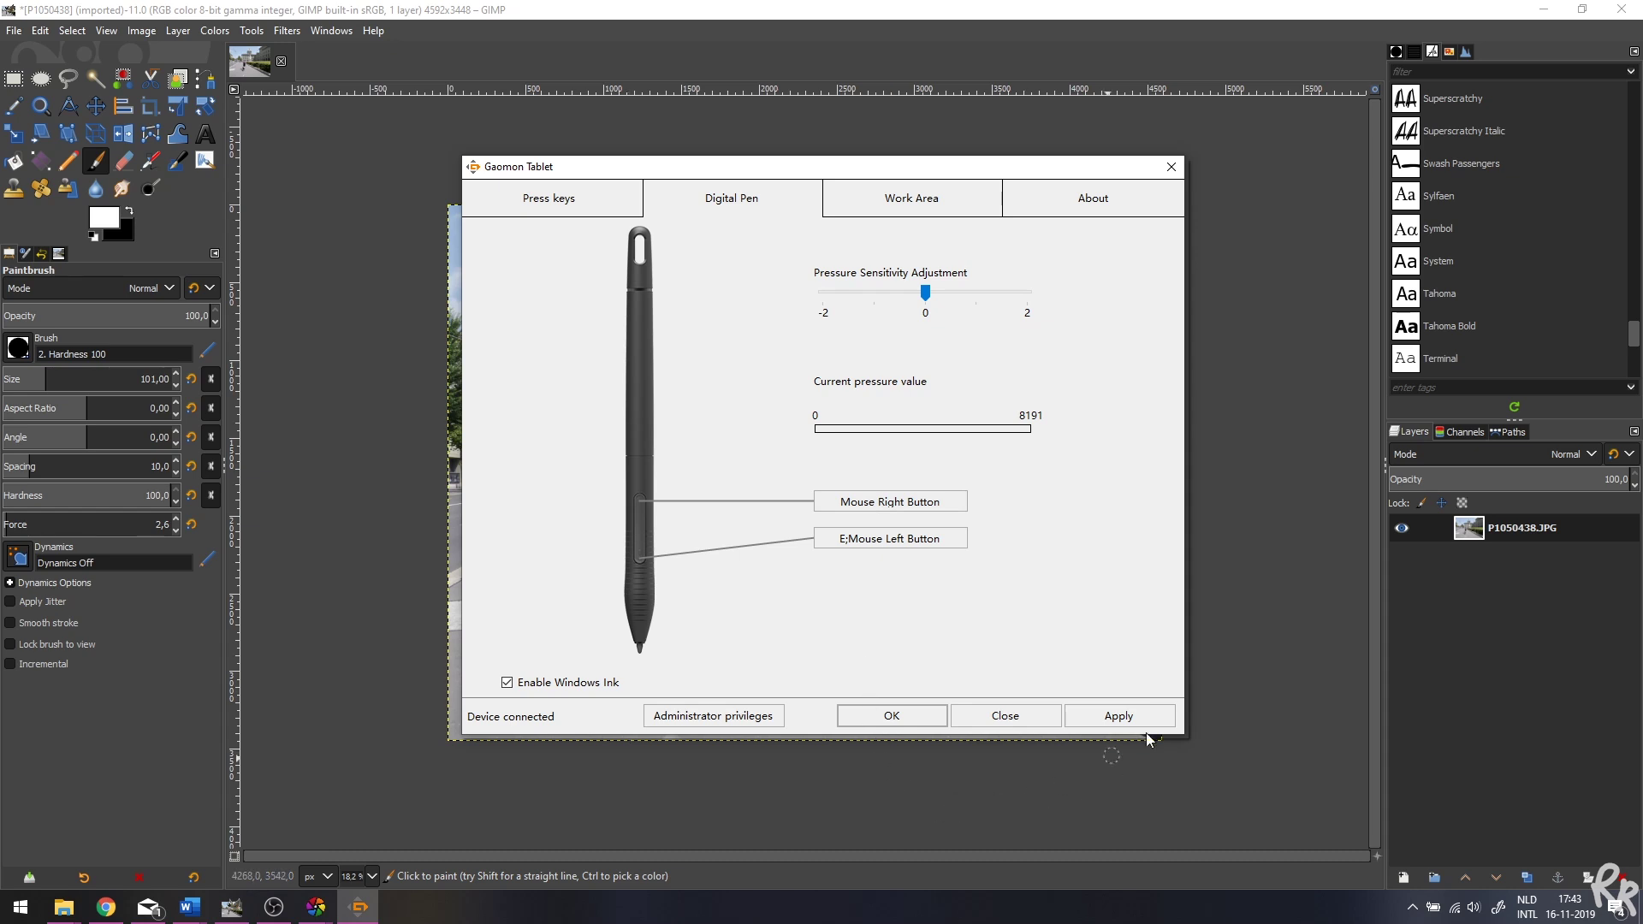
# - Open GIMP's image context menu on the canvas with the pen's side button, then reopen the driver
pyautogui.rightClick(1281, 555)
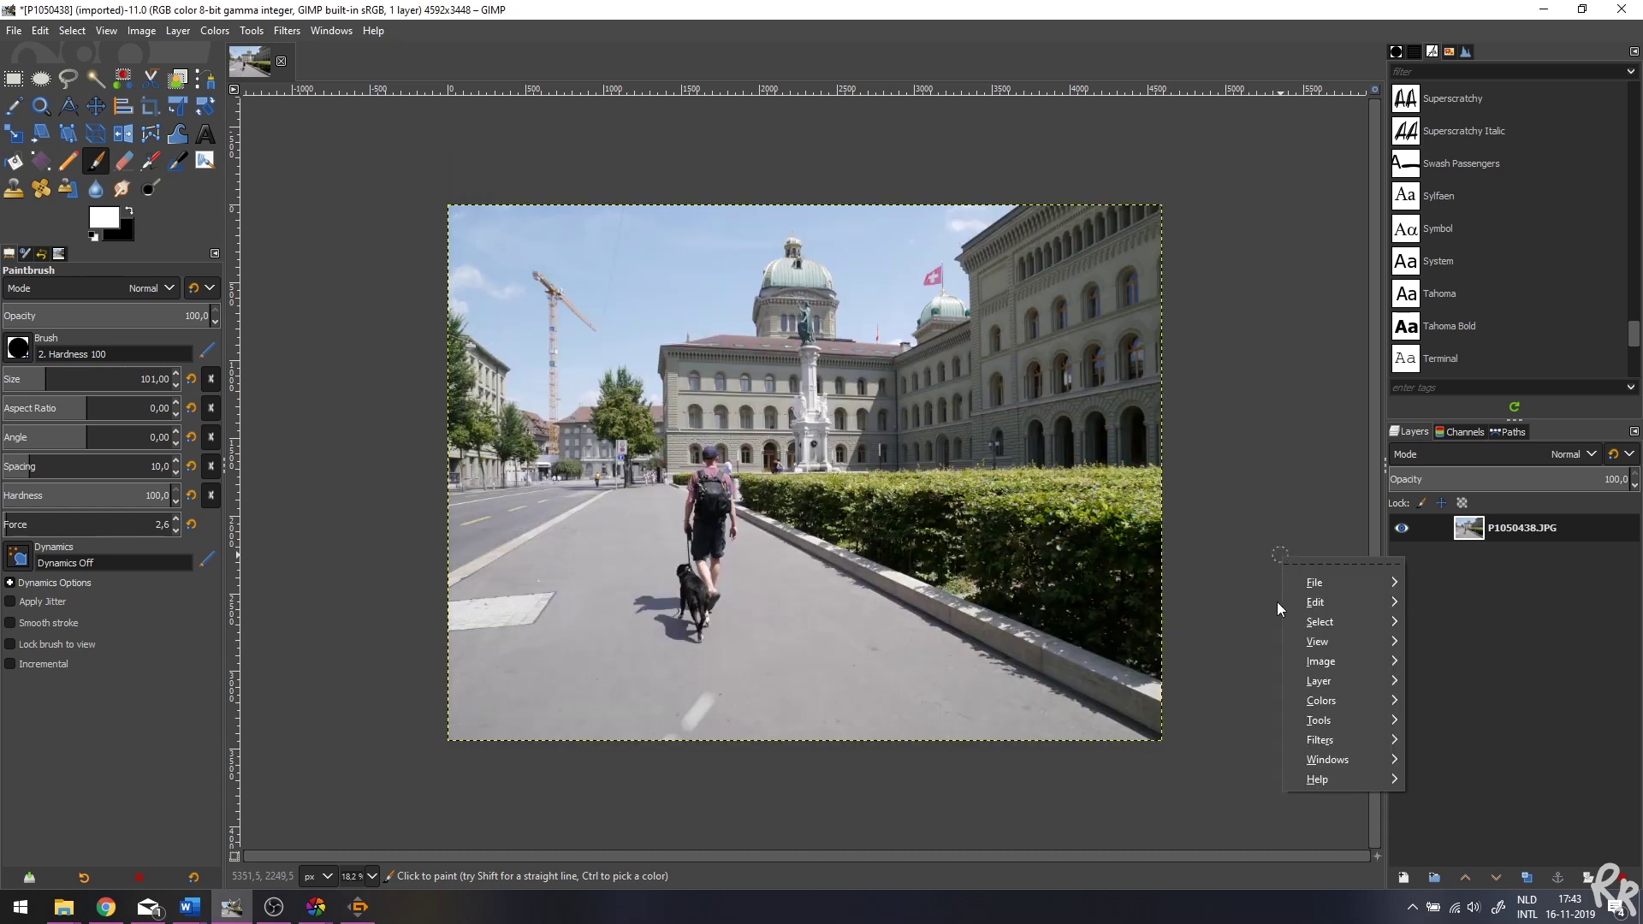
pyautogui.rightClick(999, 517)
pyautogui.rightClick(1001, 521)
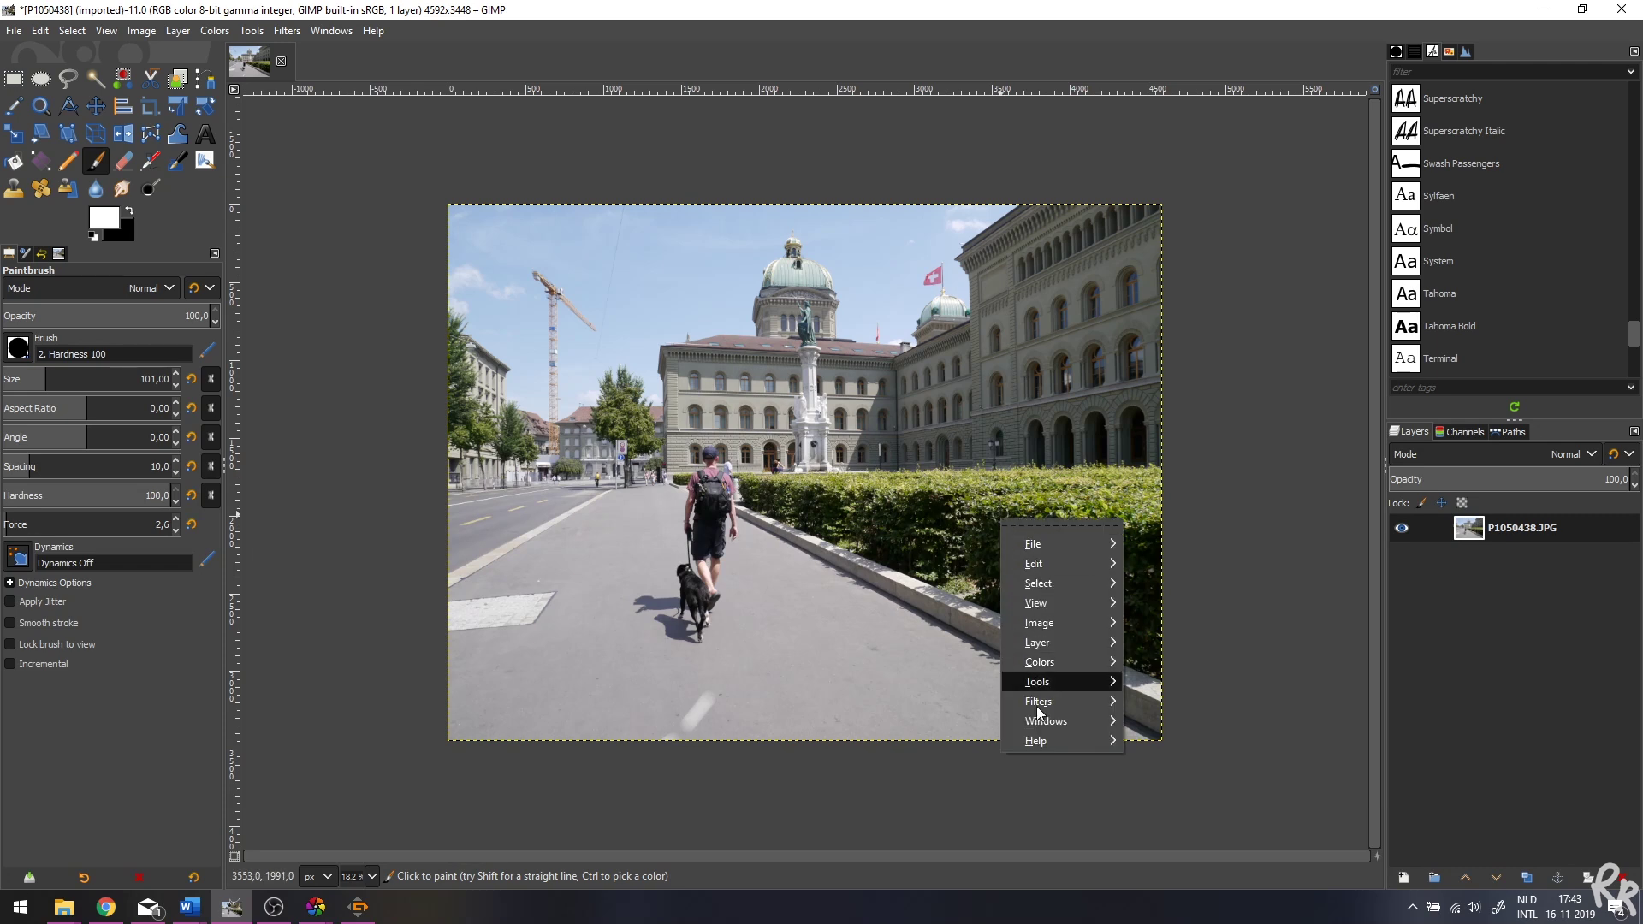
pyautogui.click(358, 906)
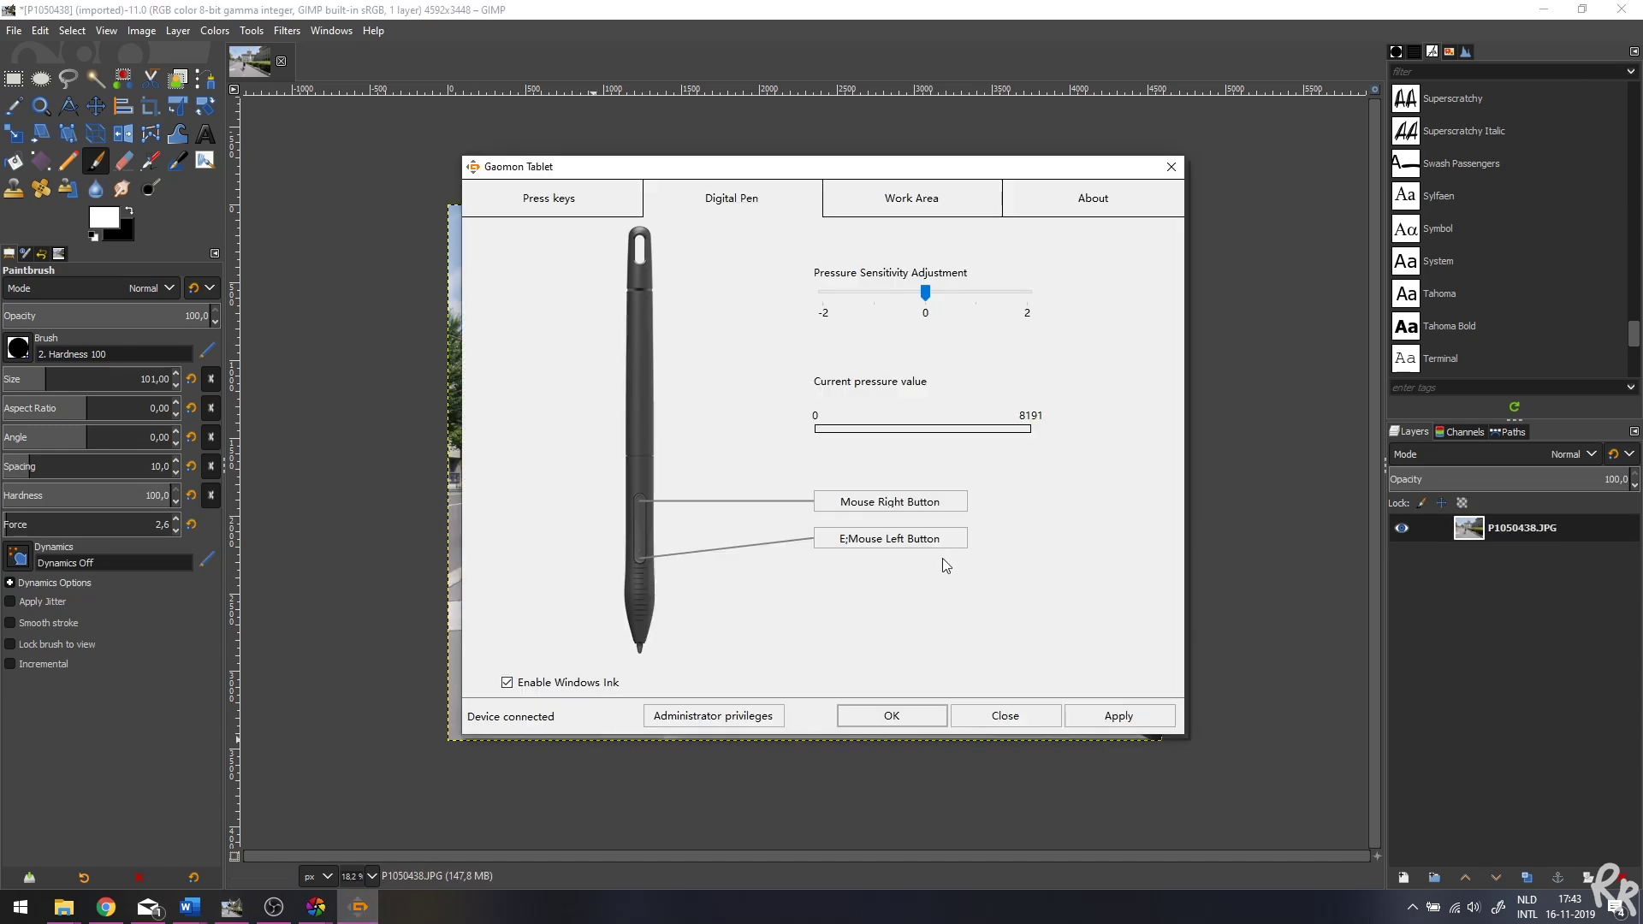
# - Check the Work Area display list, keeping the tablet mapped to Display2 (1920×1080)
pyautogui.click(934, 202)
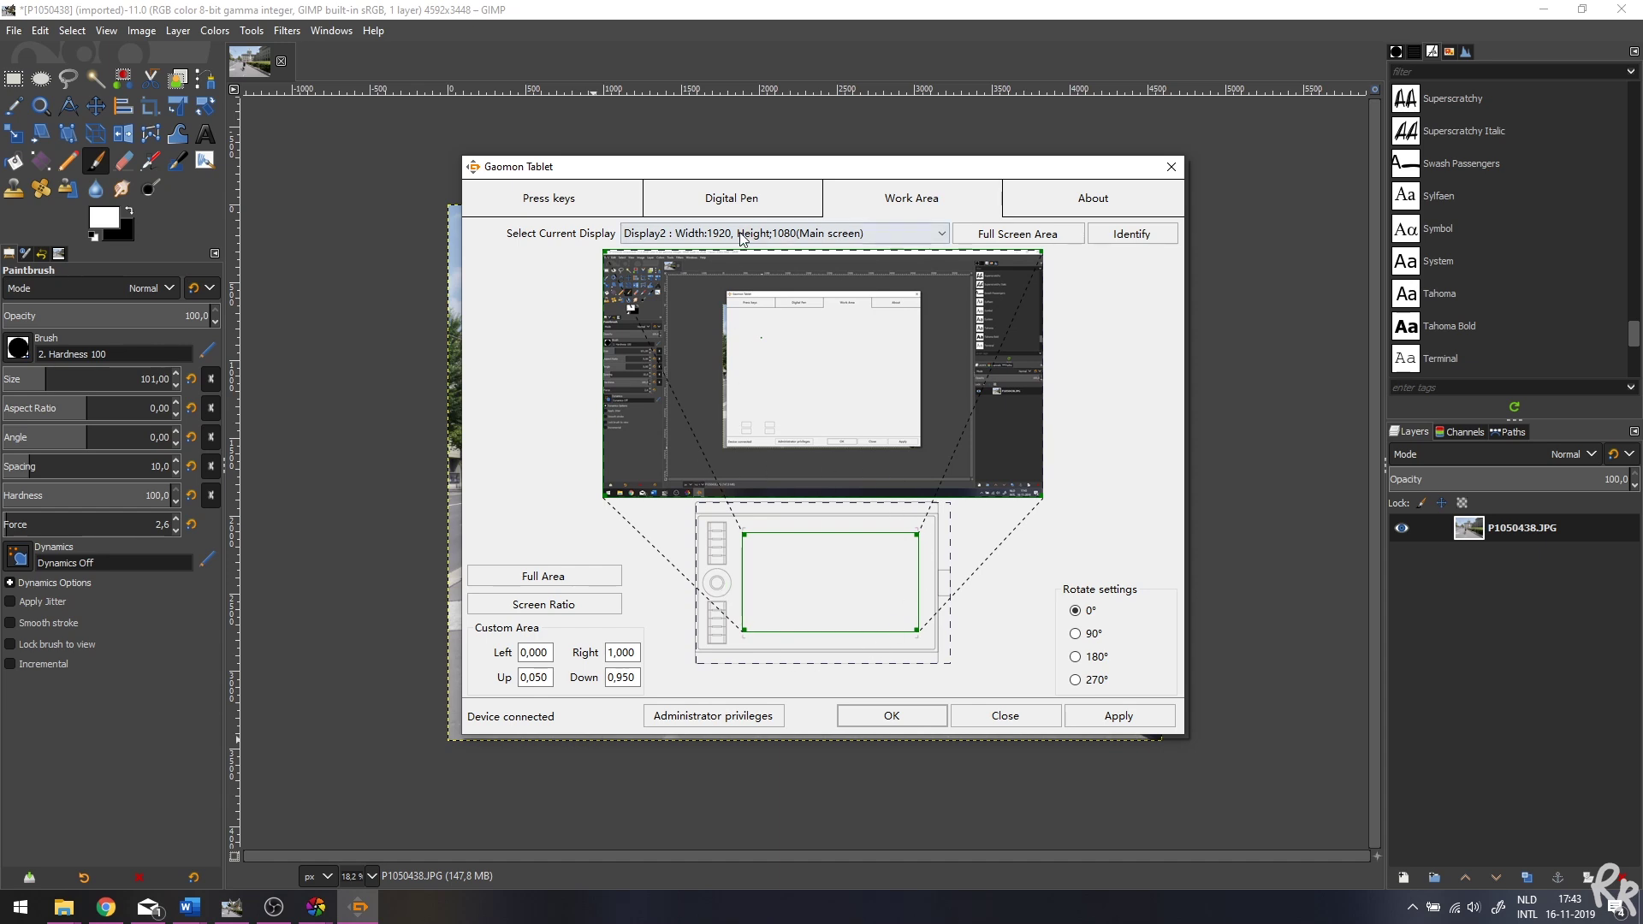
pyautogui.click(697, 234)
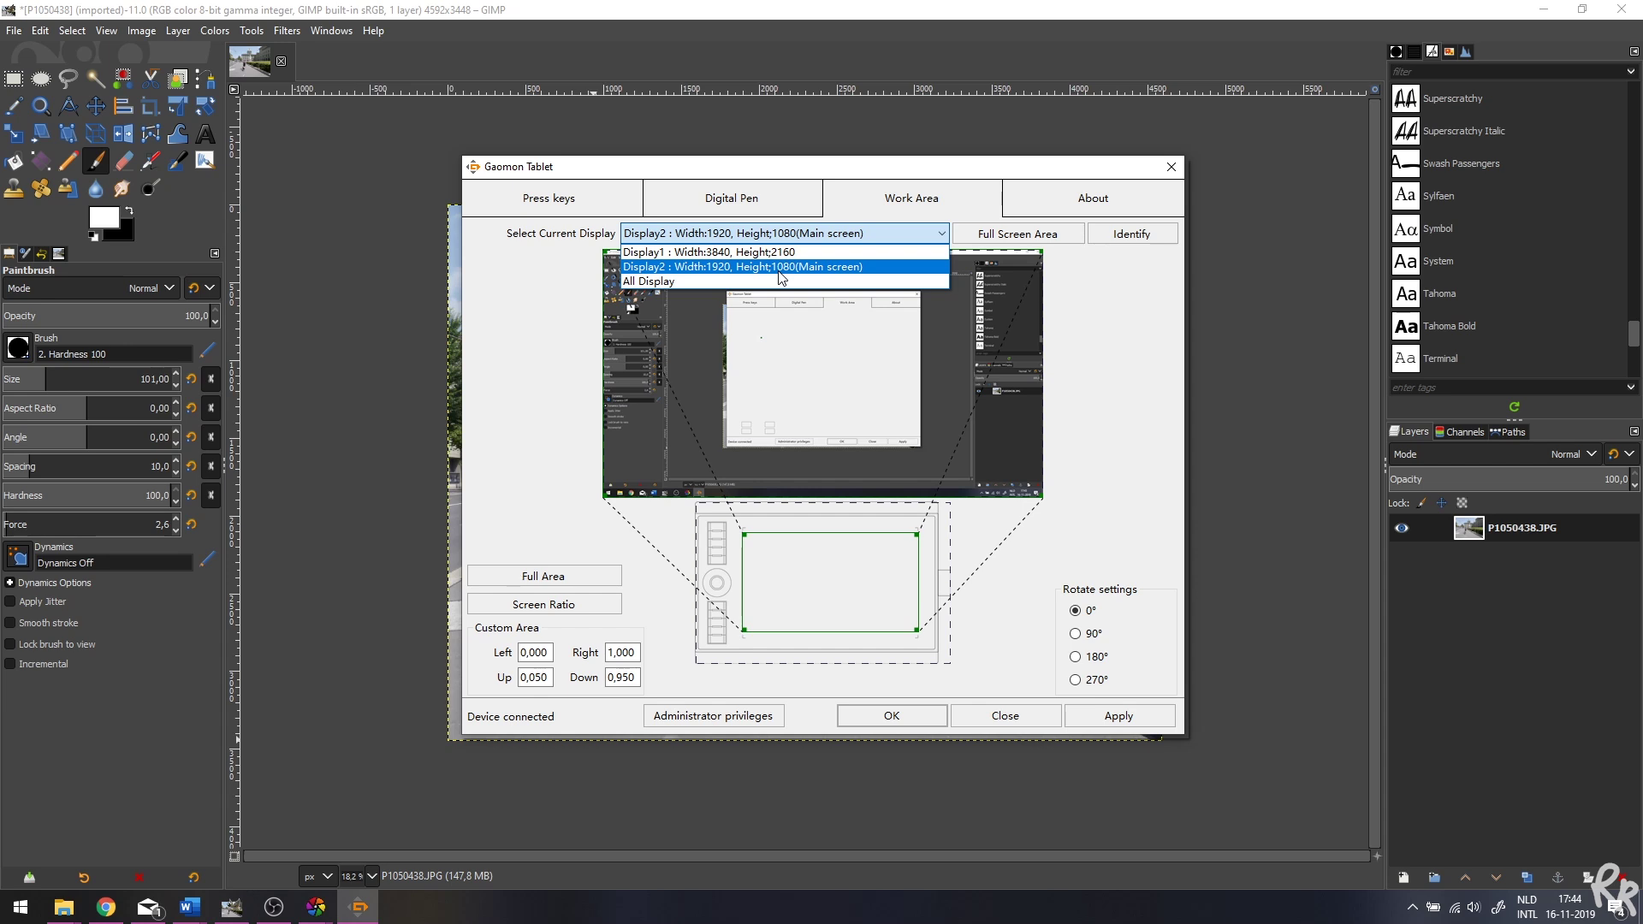
pyautogui.click(1091, 463)
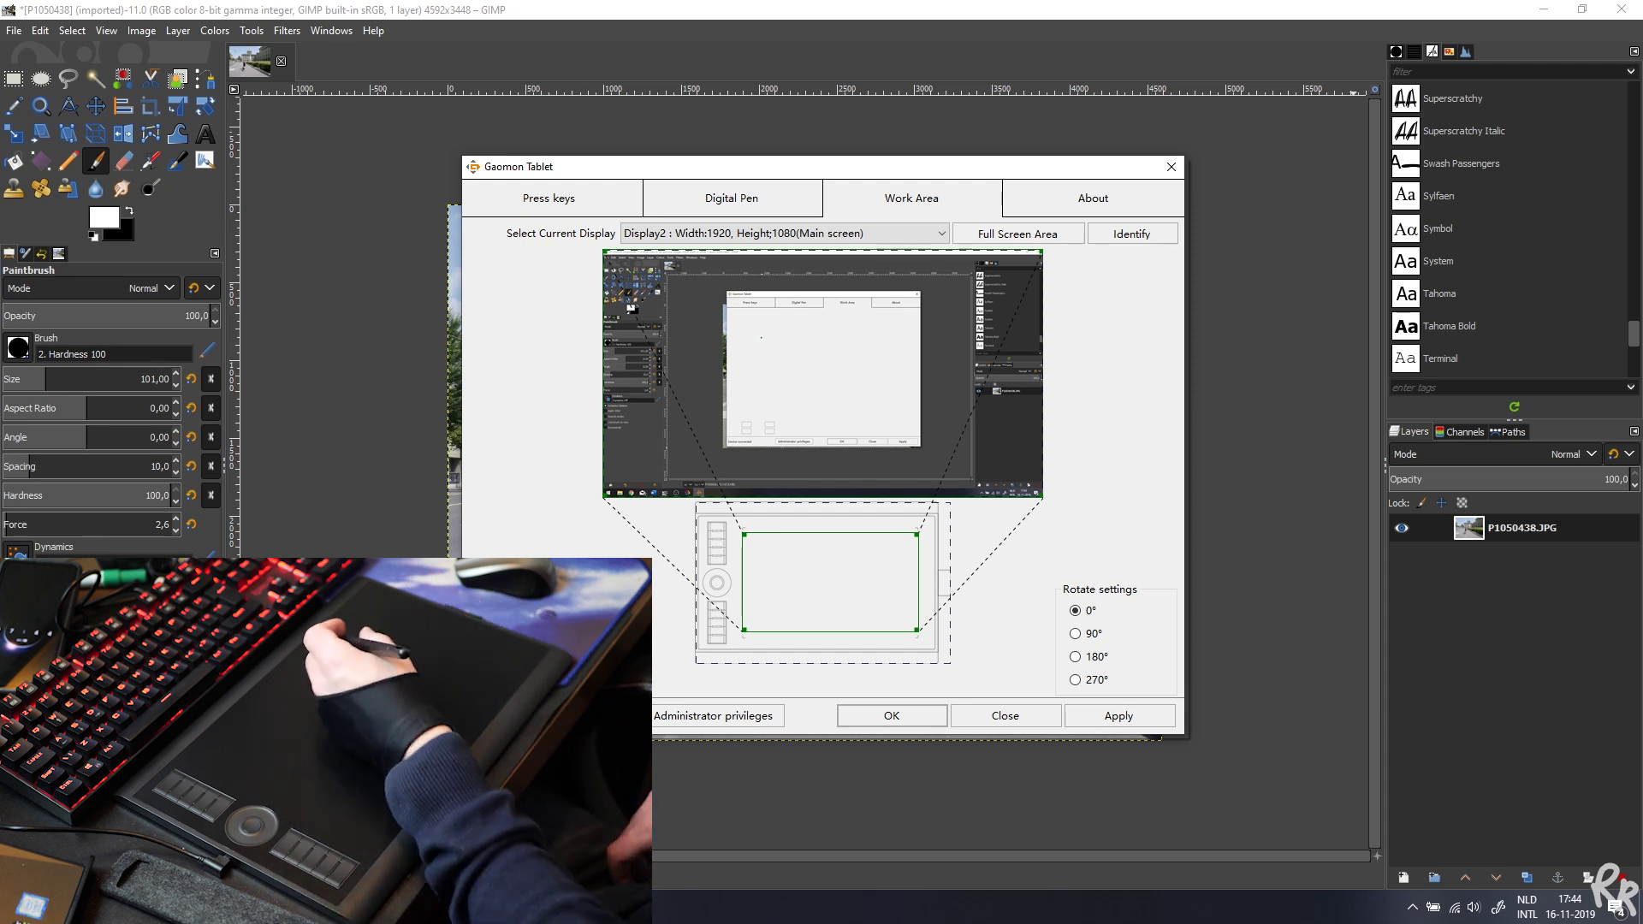
# - Cycle through the About, Work Area, Press keys and Digital Pen tabs, ending on About (v14.7.149.554)
pyautogui.click(1090, 198)
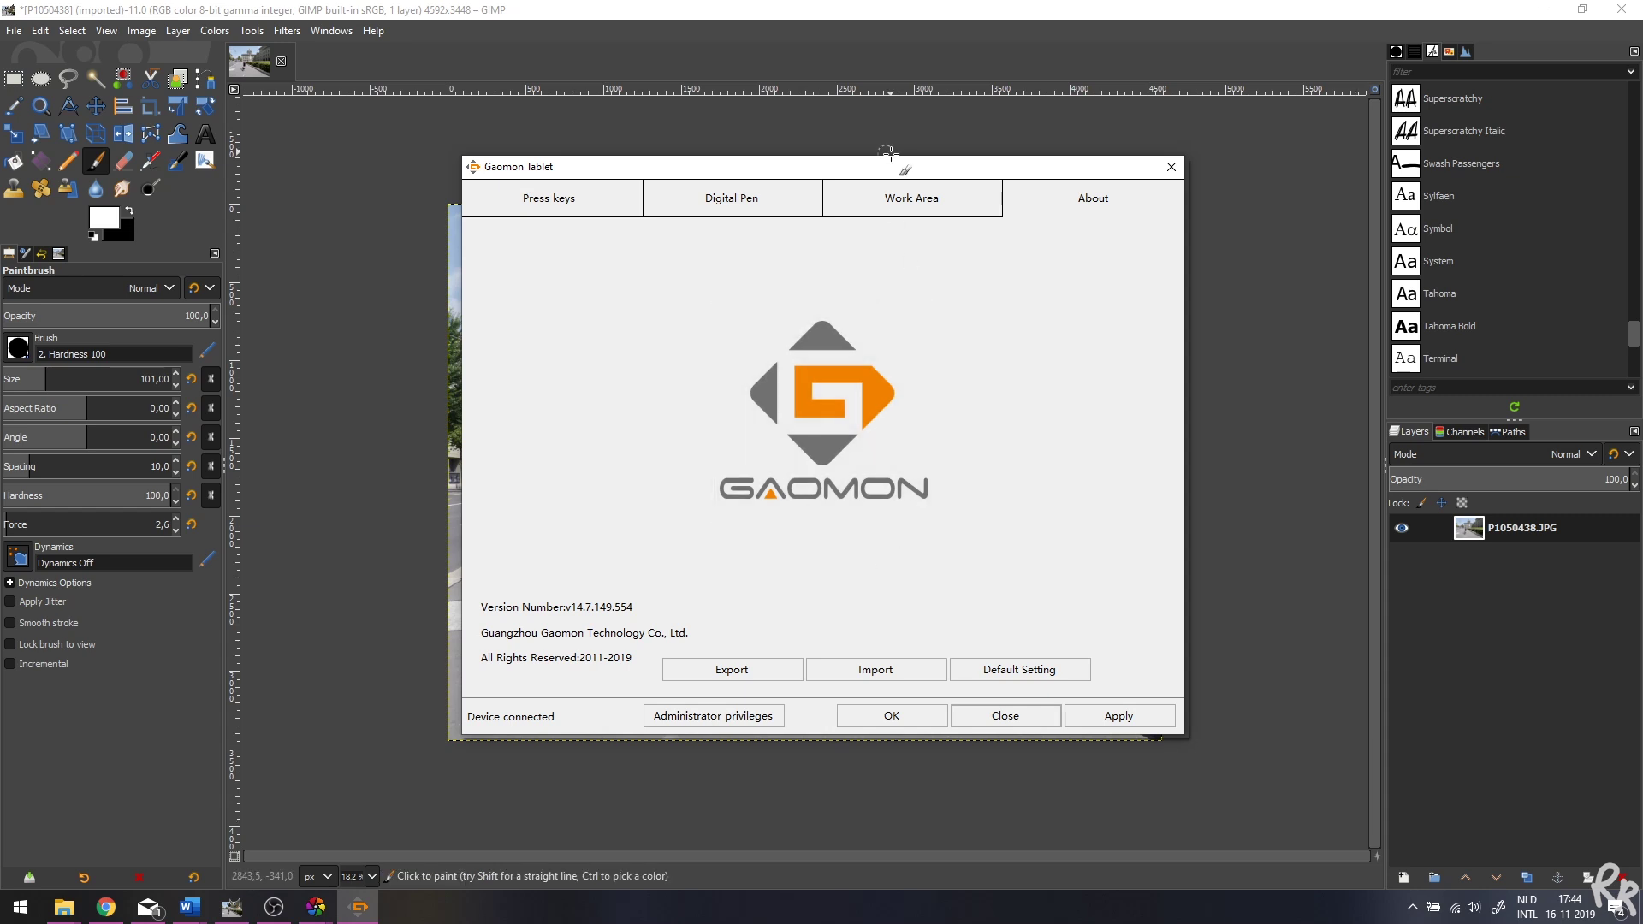
pyautogui.click(909, 203)
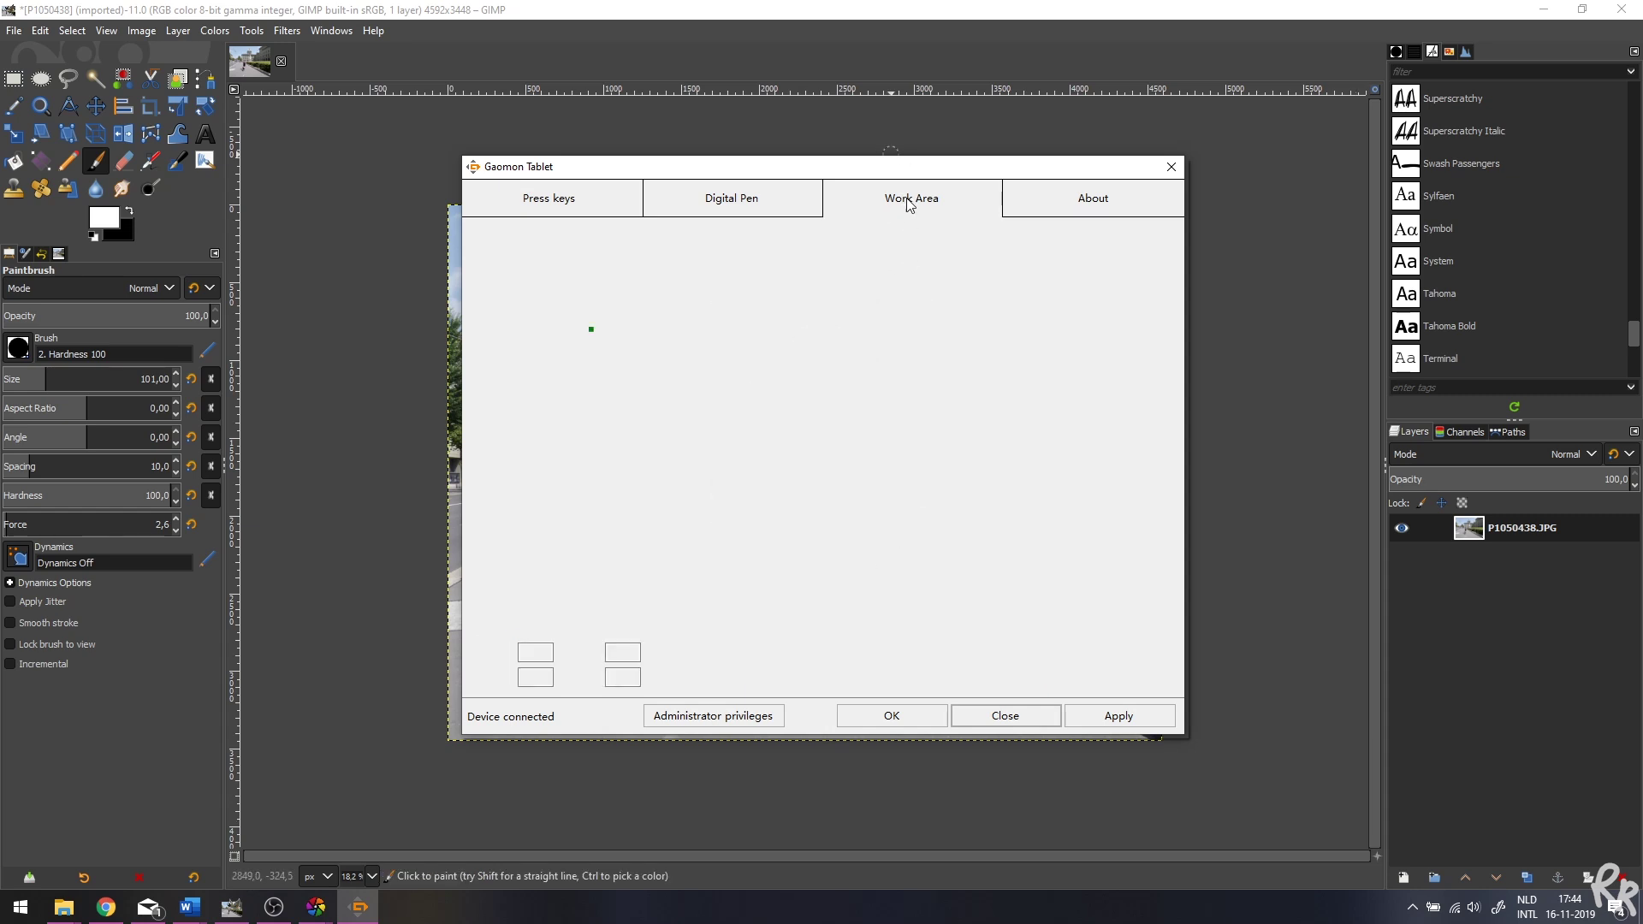
pyautogui.click(574, 202)
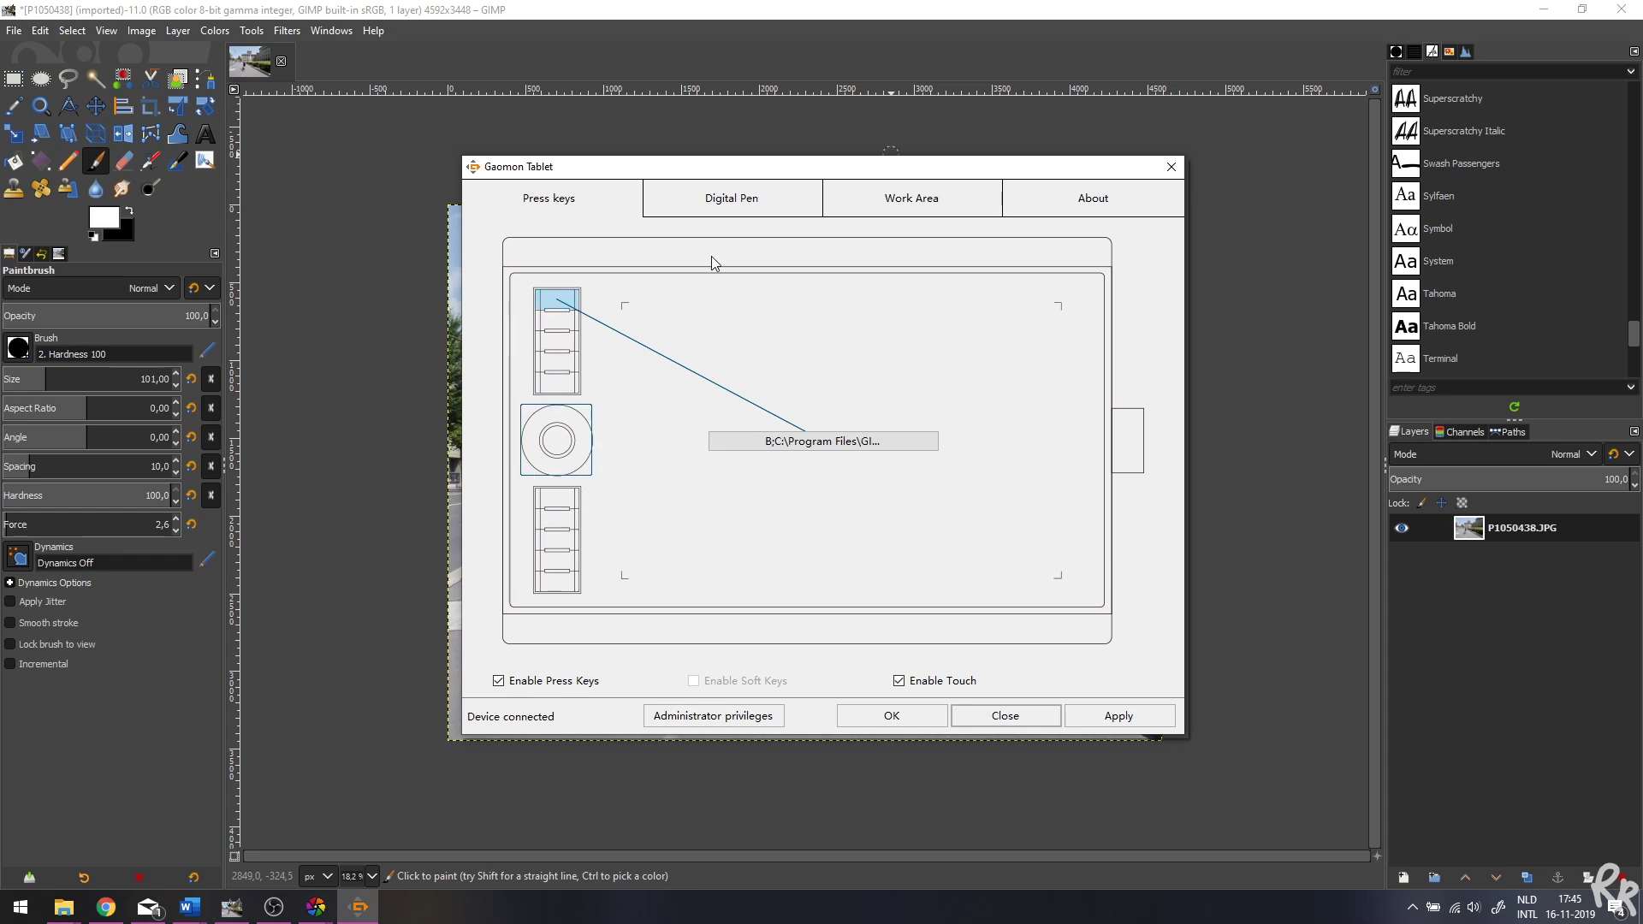
pyautogui.click(758, 206)
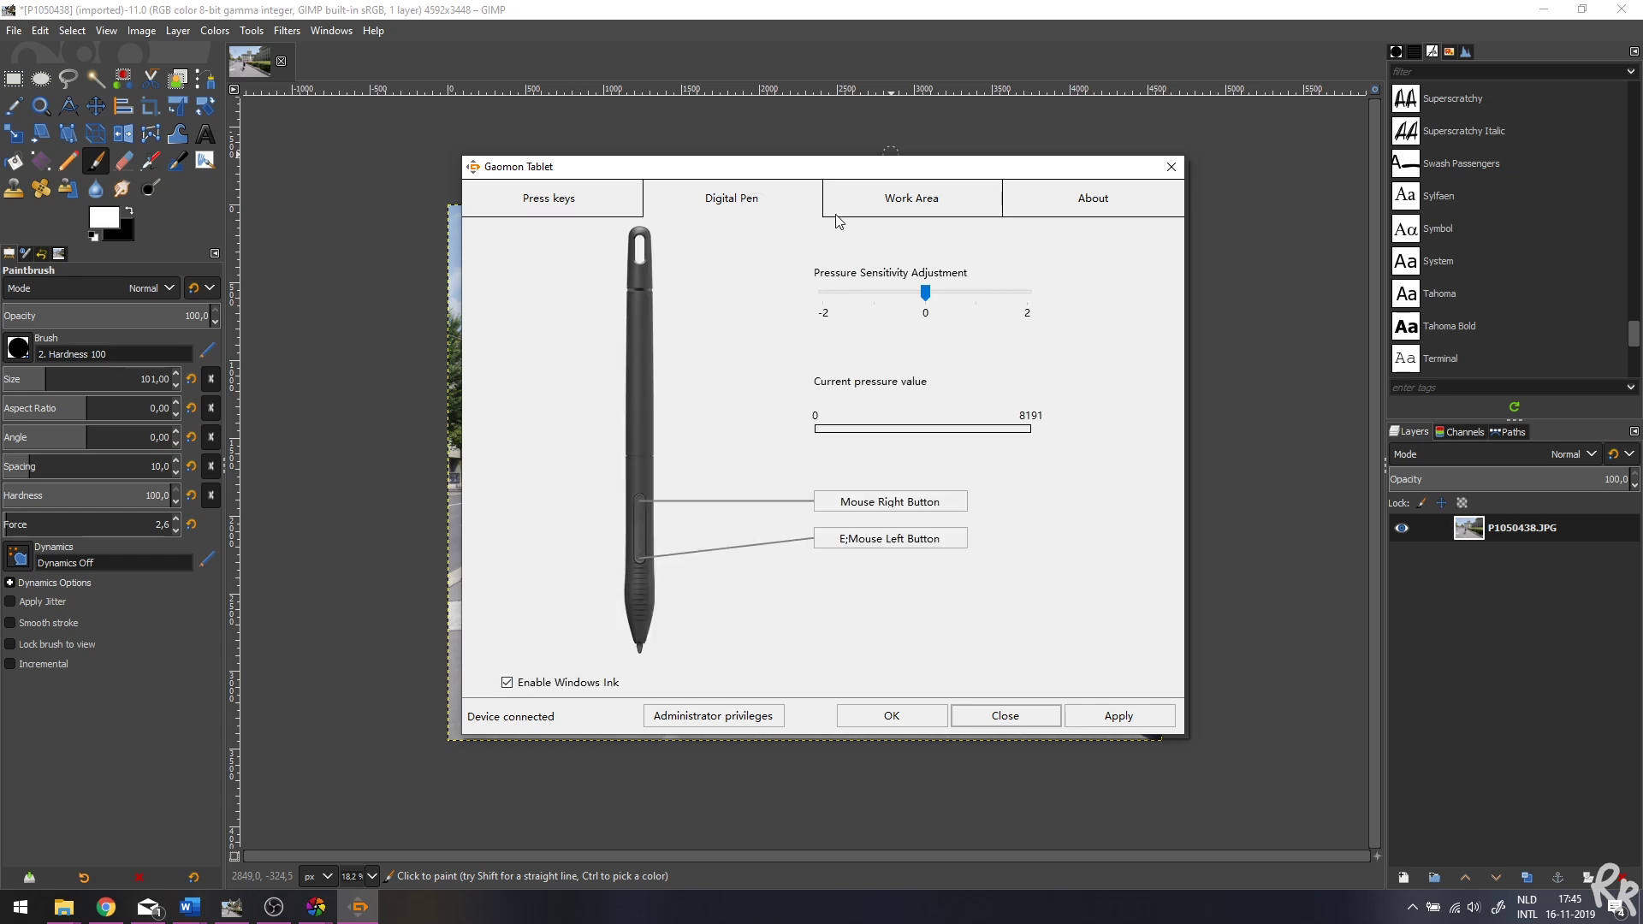
pyautogui.click(889, 216)
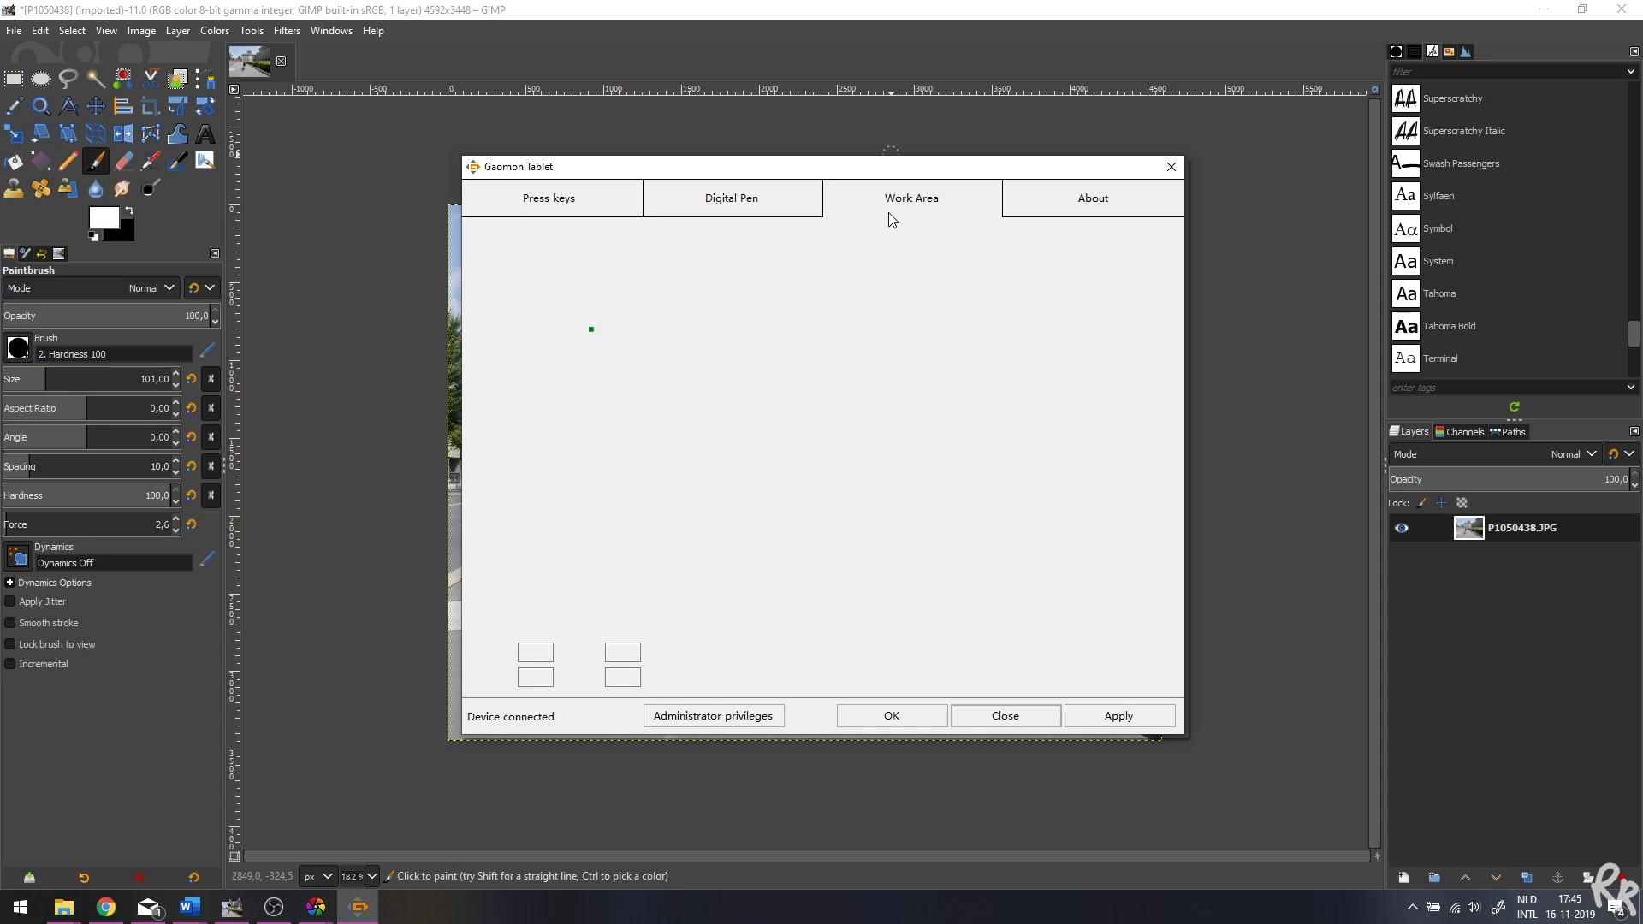
pyautogui.click(1075, 209)
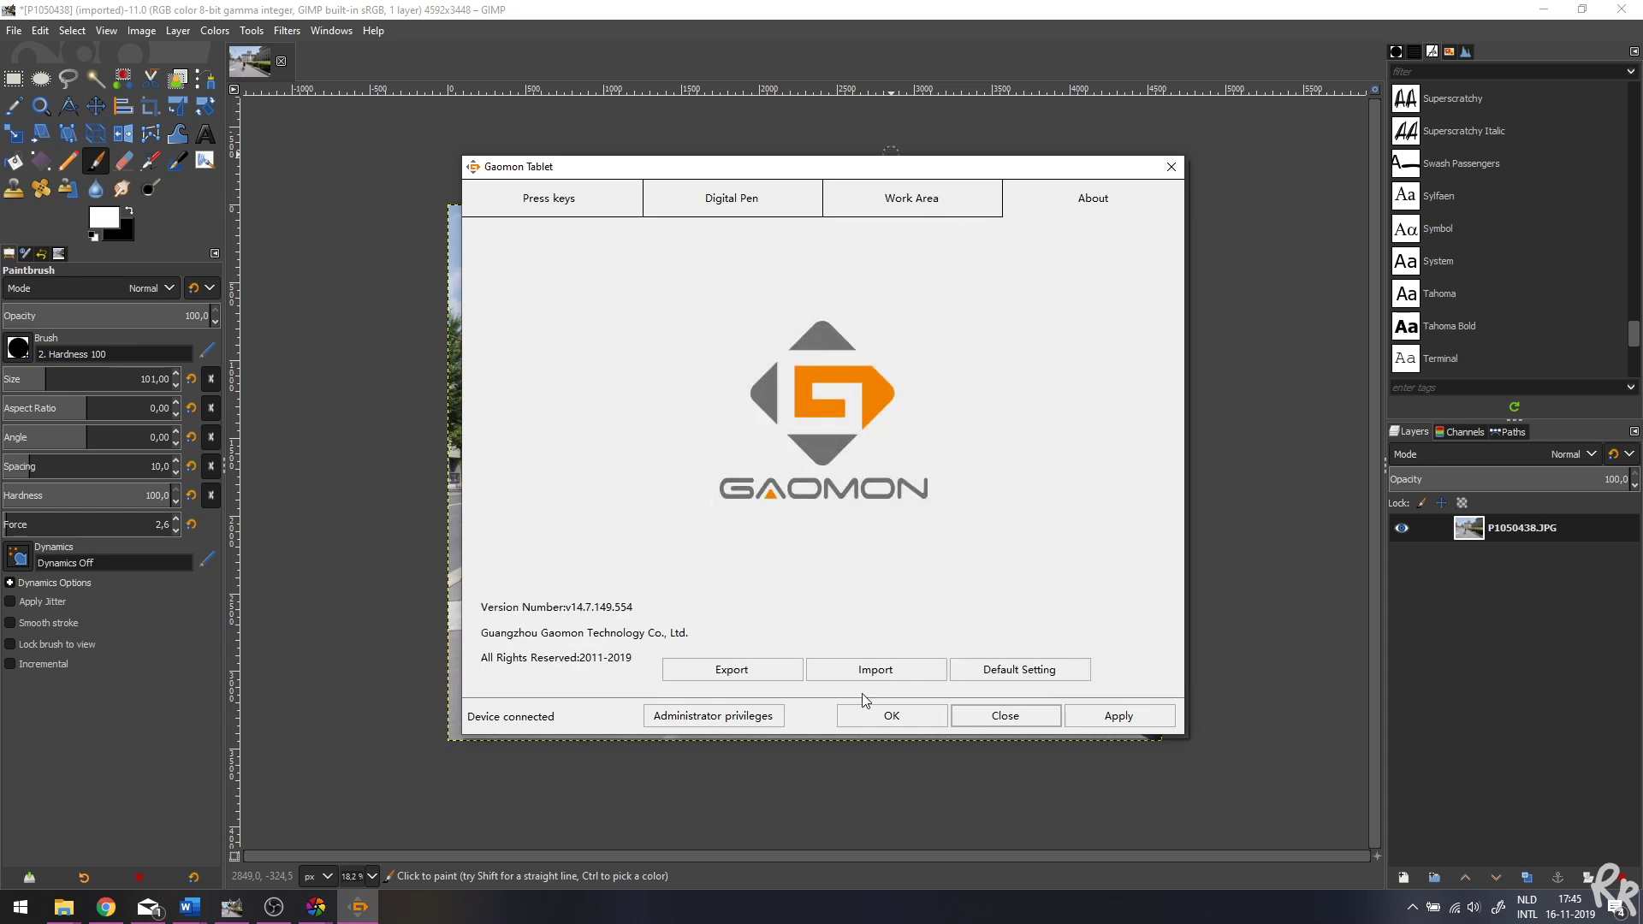
# - Close the driver and turn the dial to bring GIMP's brush size from 101 down to 42
pyautogui.click(995, 716)
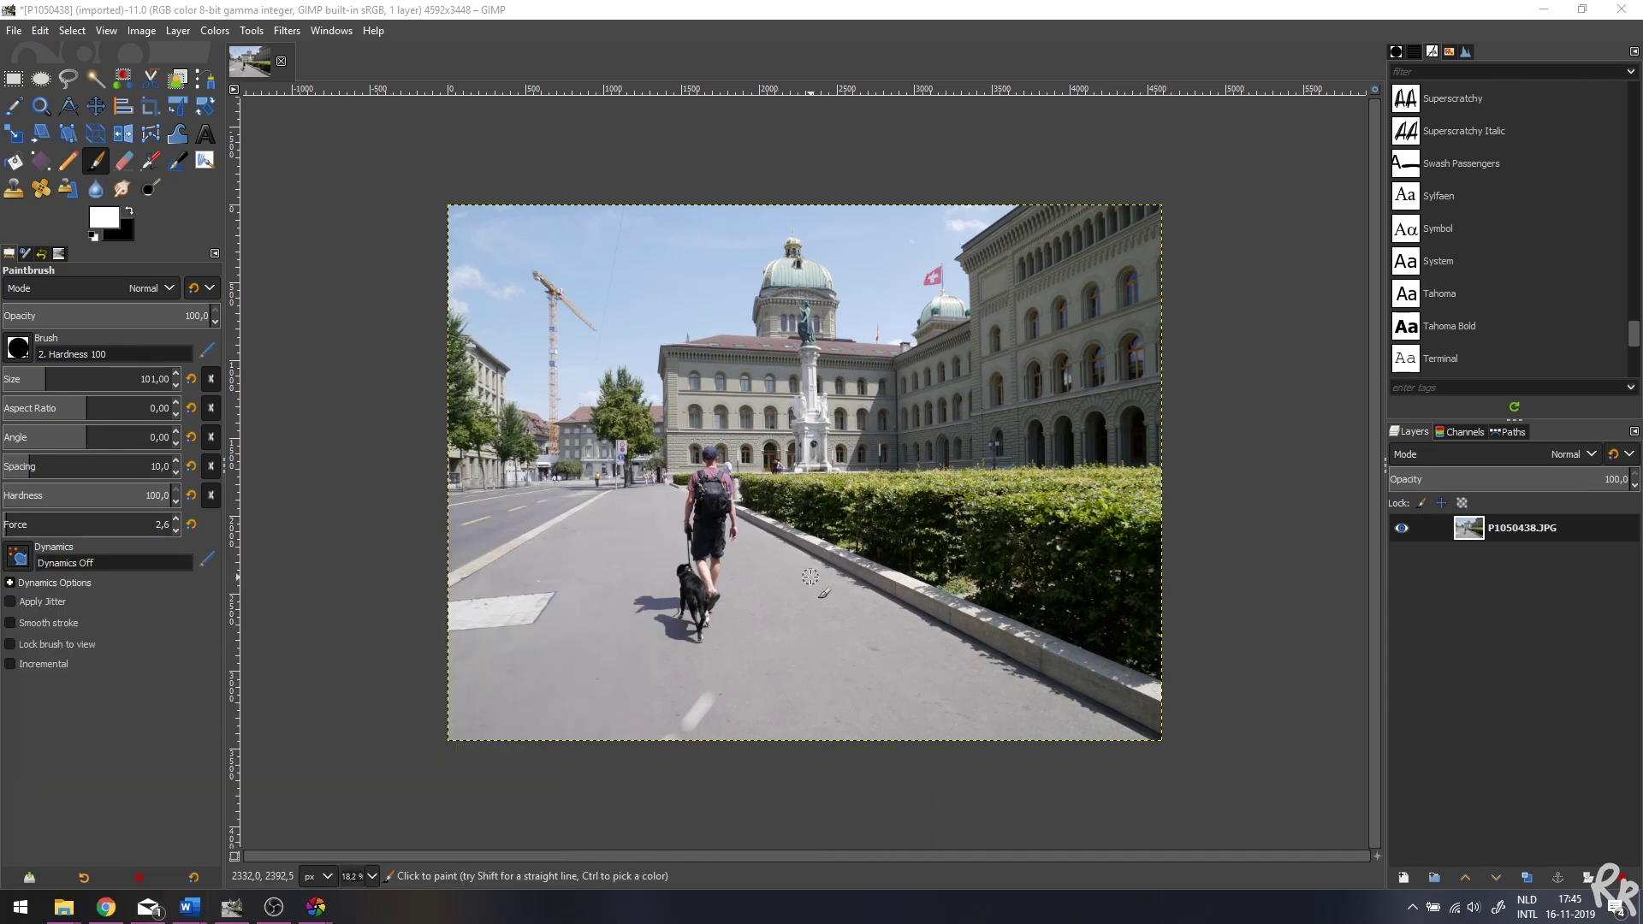
pyautogui.press('[')
pyautogui.press('[')
pyautogui.press('[')
pyautogui.press('[')
pyautogui.press('[')
pyautogui.press('[')
pyautogui.press('[')
pyautogui.press('[')
pyautogui.press('[')
pyautogui.press('[')
pyautogui.press('[')
pyautogui.press('[')
pyautogui.press('[')
pyautogui.press('[')
pyautogui.press('[')
pyautogui.press('[')
pyautogui.press('[')
pyautogui.press('[')
pyautogui.press('[')
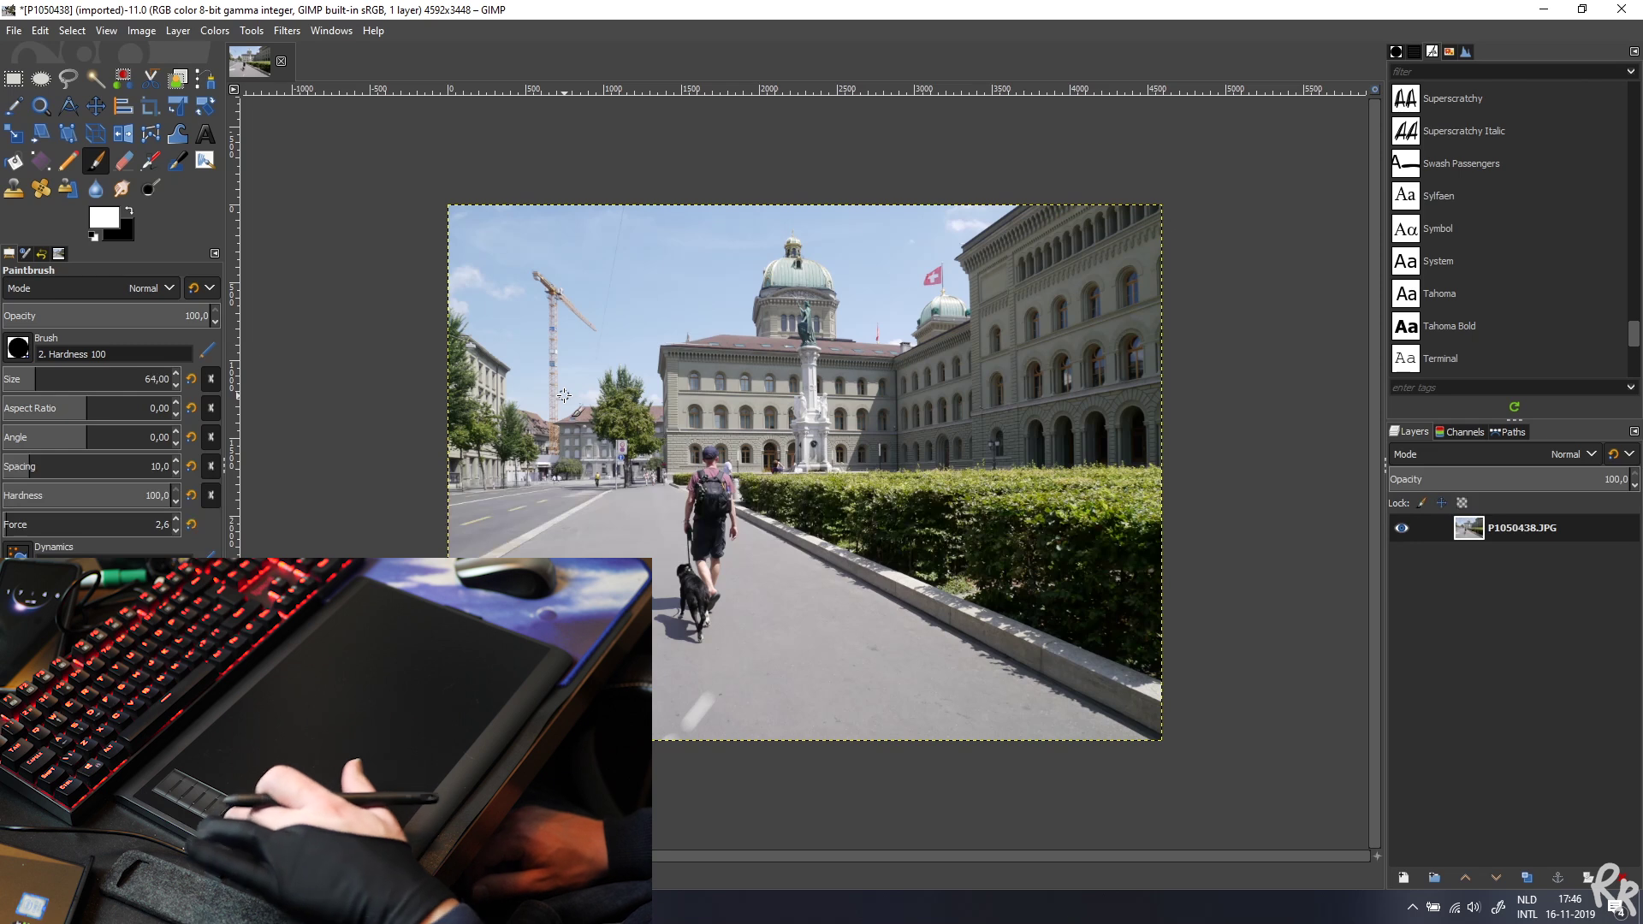
pyautogui.press(']')
pyautogui.press(']')
pyautogui.press(']')
pyautogui.press(']')
pyautogui.press(']')
pyautogui.press(']')
pyautogui.press(']')
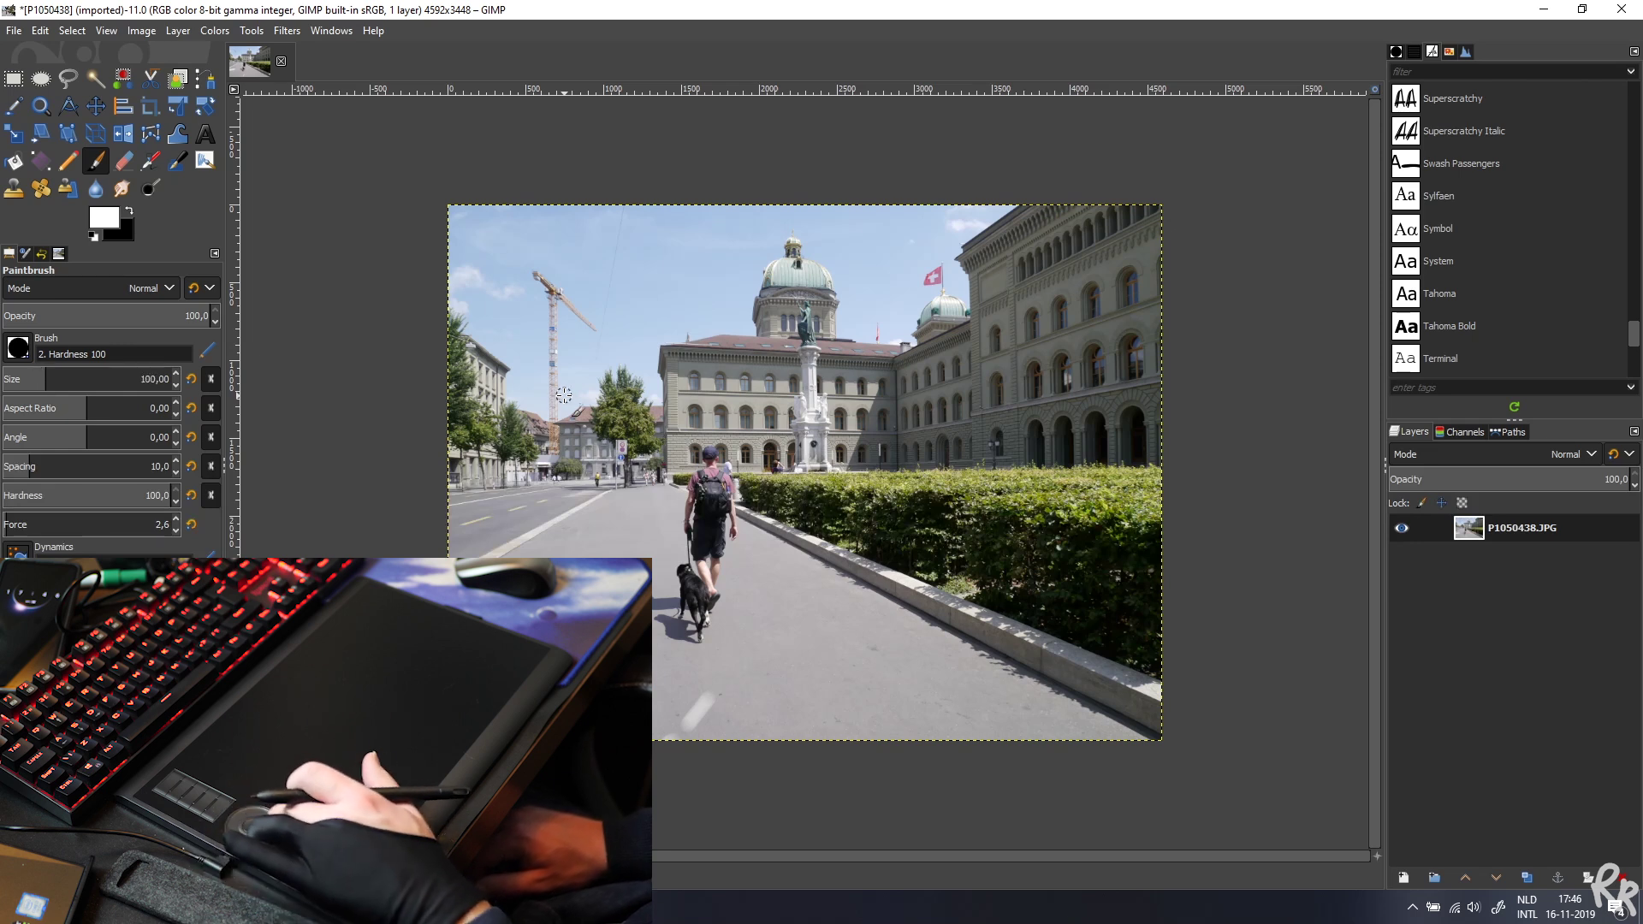
pyautogui.press('[')
pyautogui.press('[')
pyautogui.press('[')
pyautogui.press('[')
pyautogui.press('[')
pyautogui.press('[')
pyautogui.press('[')
pyautogui.press('[')
pyautogui.press('[')
pyautogui.press('[')
pyautogui.press('[')
pyautogui.press('[')
pyautogui.press('[')
pyautogui.press('[')
pyautogui.press('[')
pyautogui.press('[')
pyautogui.press('[')
pyautogui.press('[')
pyautogui.press('[')
pyautogui.press('[')
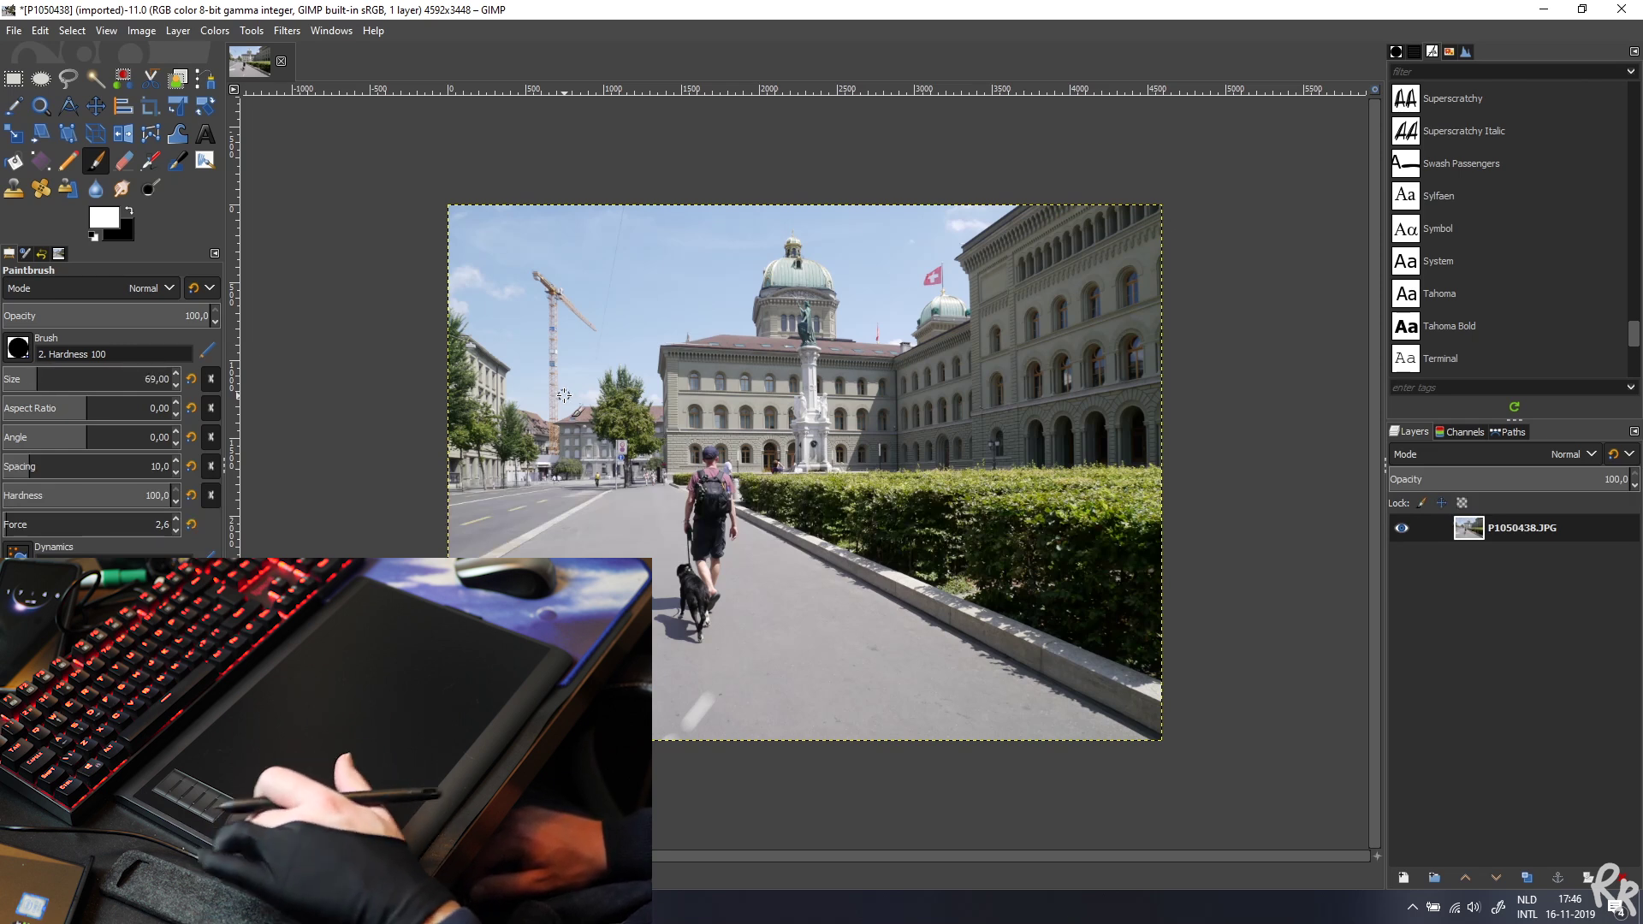
pyautogui.press('[')
pyautogui.press('[')
pyautogui.press('[')
pyautogui.press('[')
pyautogui.press('[')
pyautogui.press('[')
pyautogui.press('[')
pyautogui.press('[')
pyautogui.press('[')
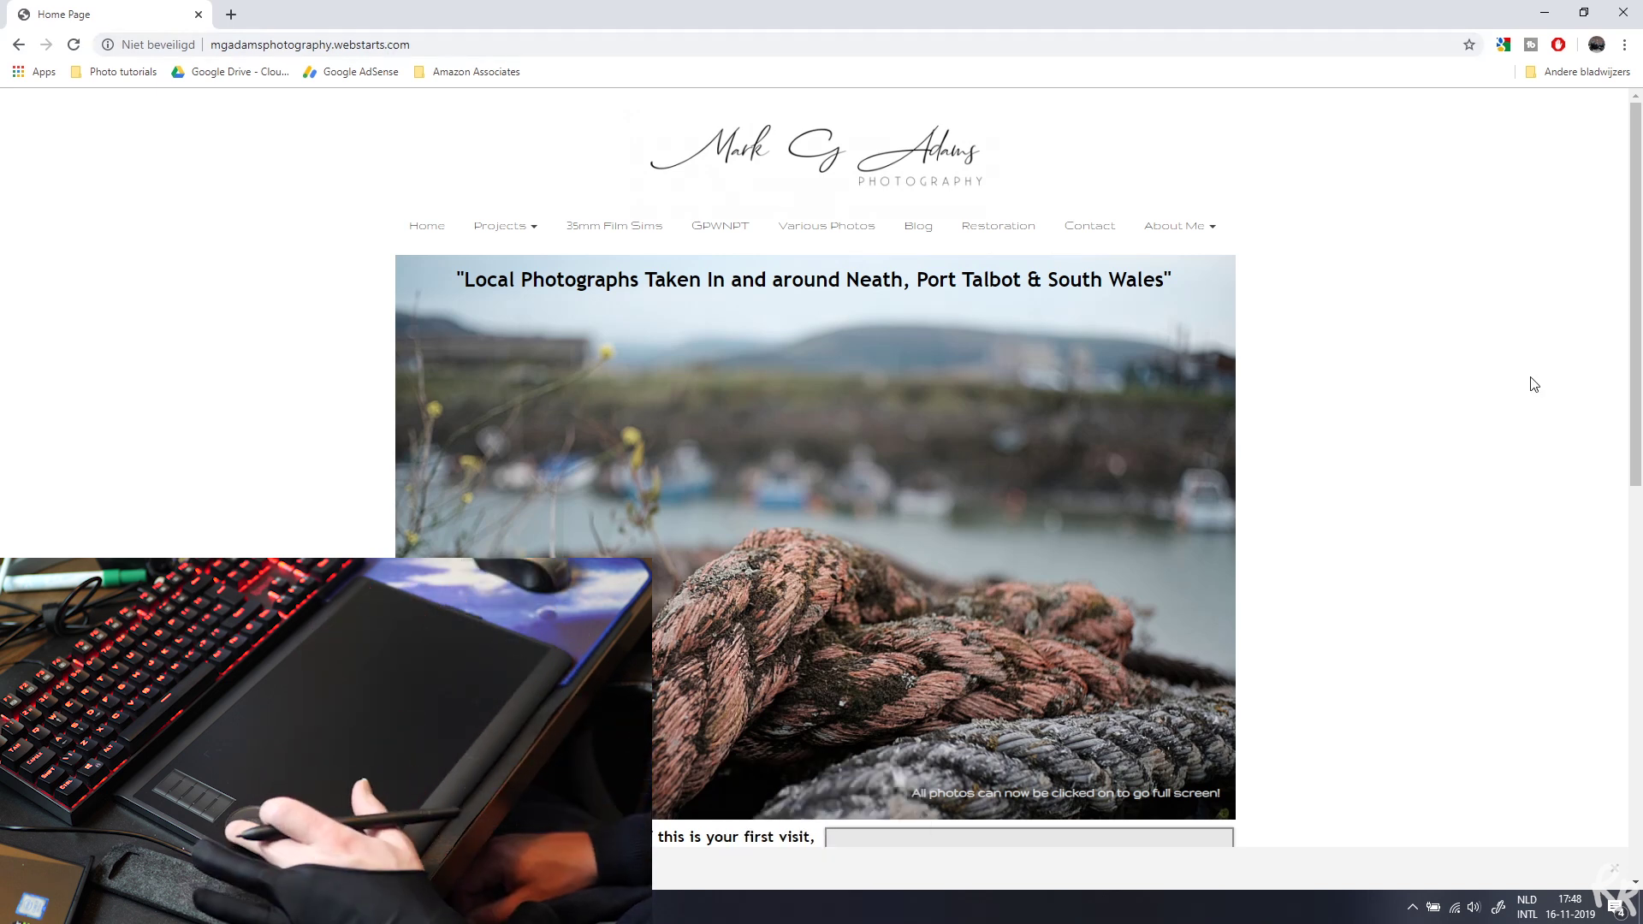
# - Scroll the photography site's home page down and up with the tablet dial
pyautogui.scroll(-7, 1533, 382)
pyautogui.scroll(-3, 1532, 382)
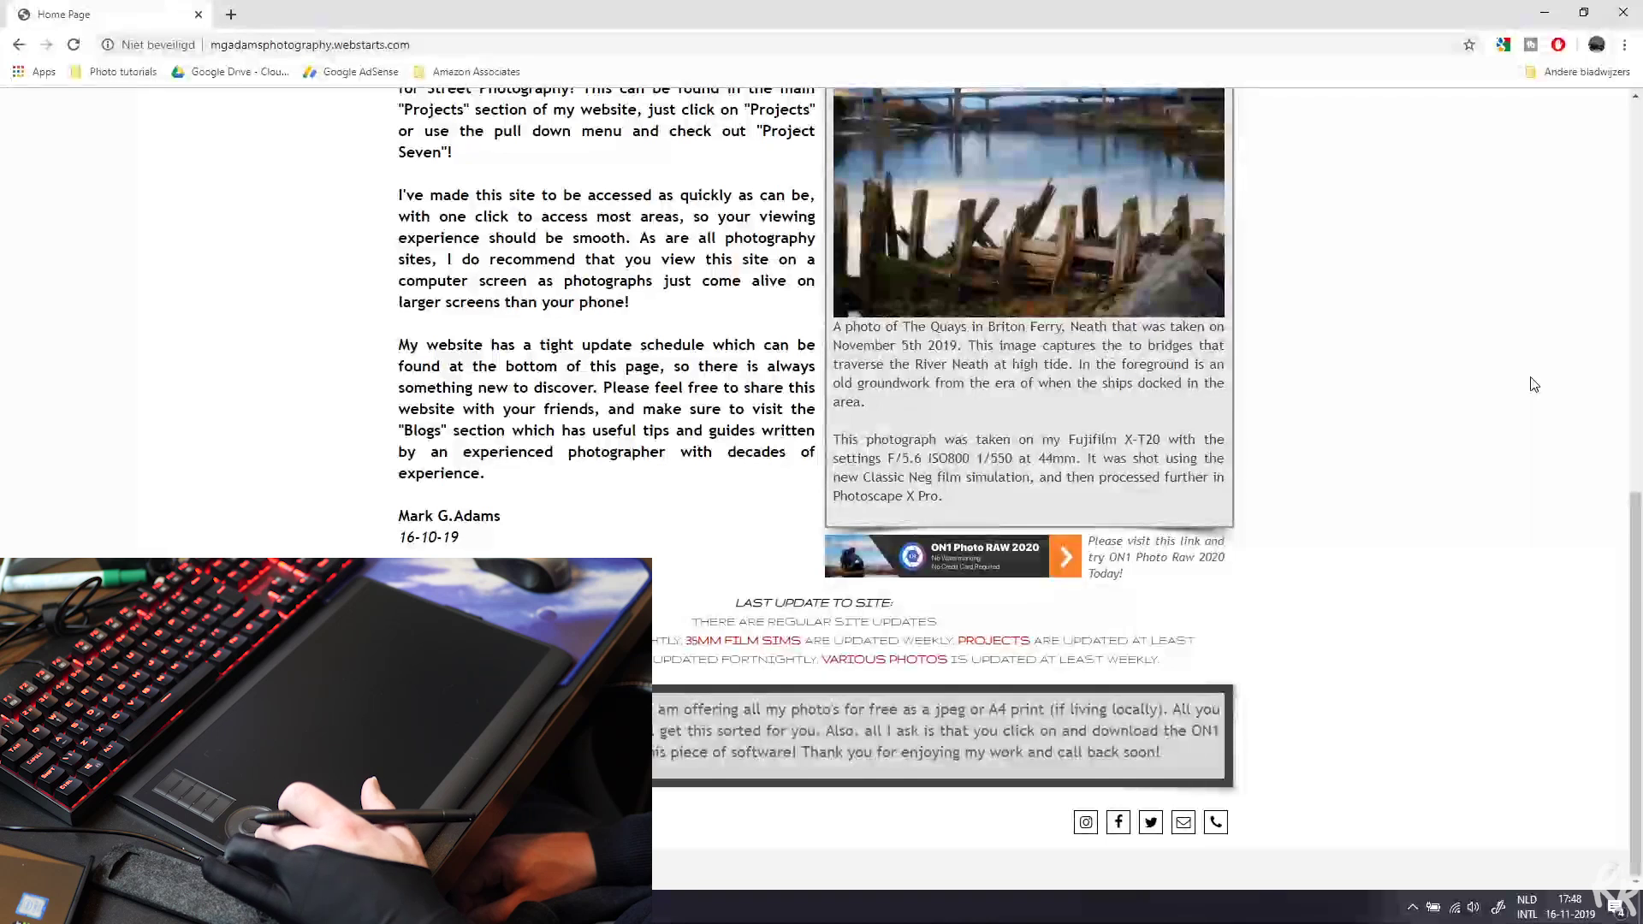
pyautogui.scroll(3, 1532, 383)
pyautogui.scroll(7, 1533, 384)
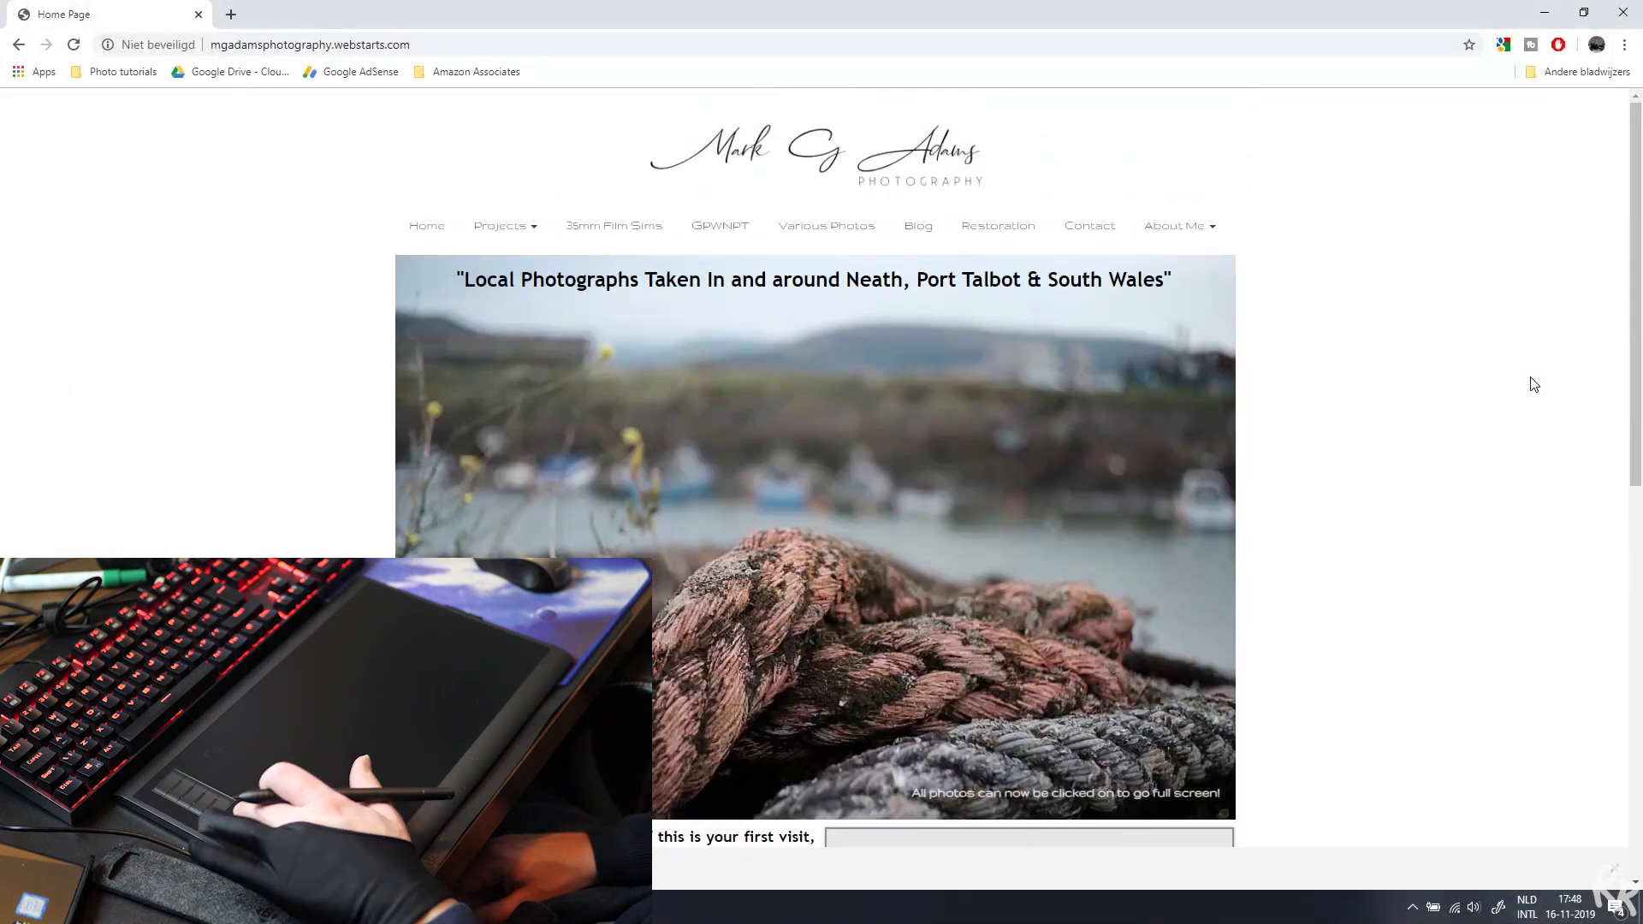
pyautogui.scroll(-1, 1532, 383)
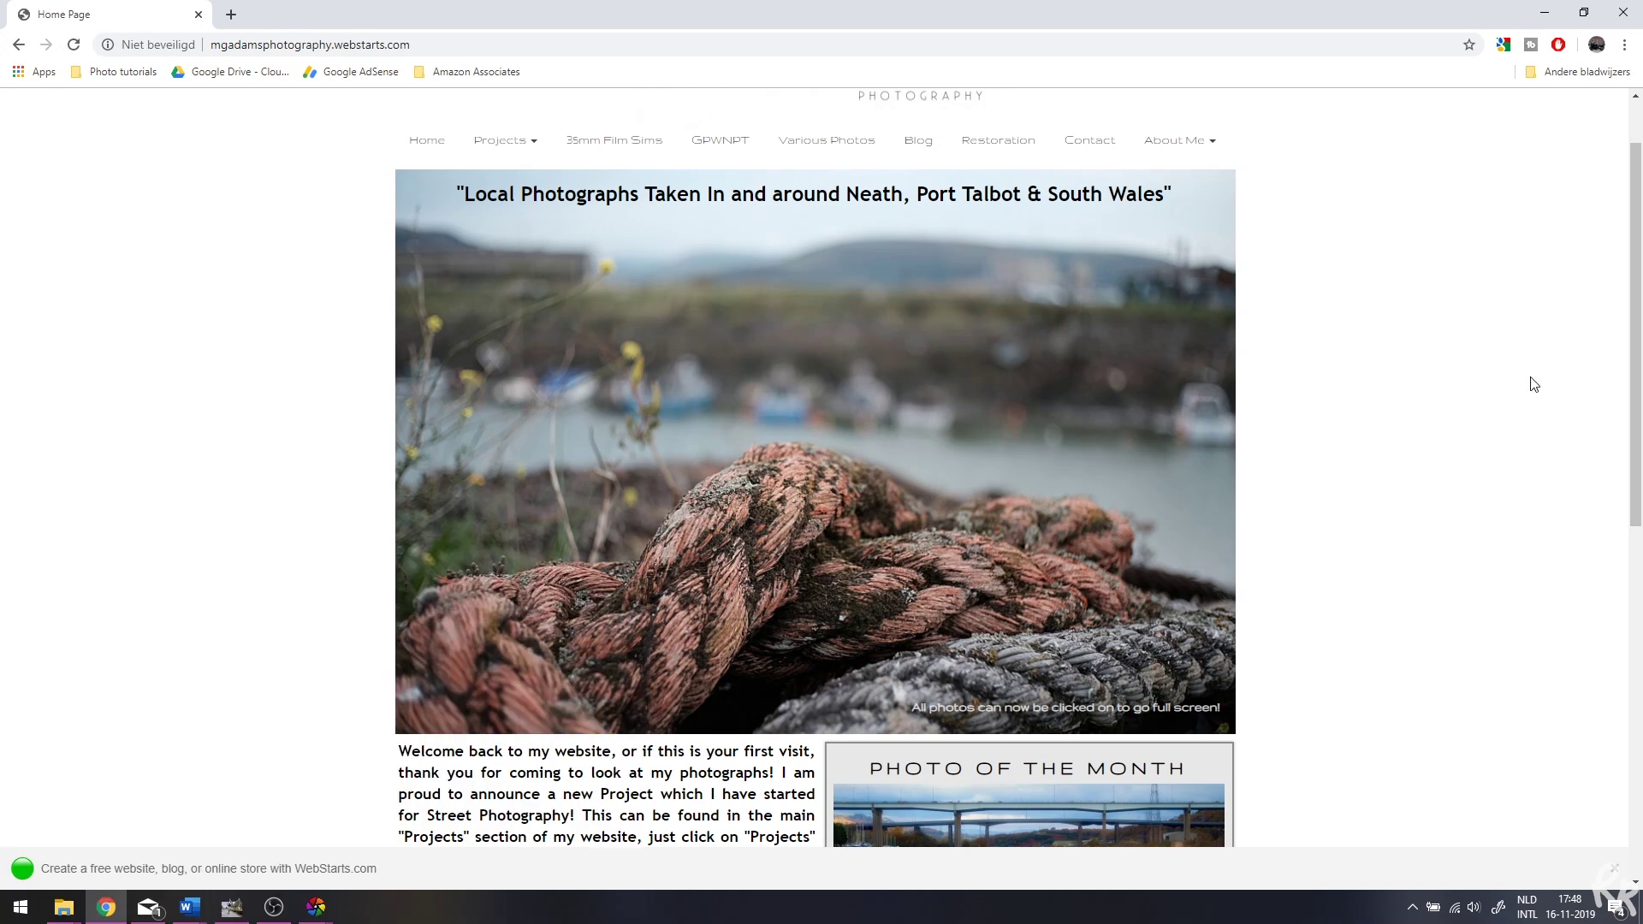
# - Open the Portfolio page and scroll through its General Images and Sunsets grids and back up
pyautogui.click(1533, 387)
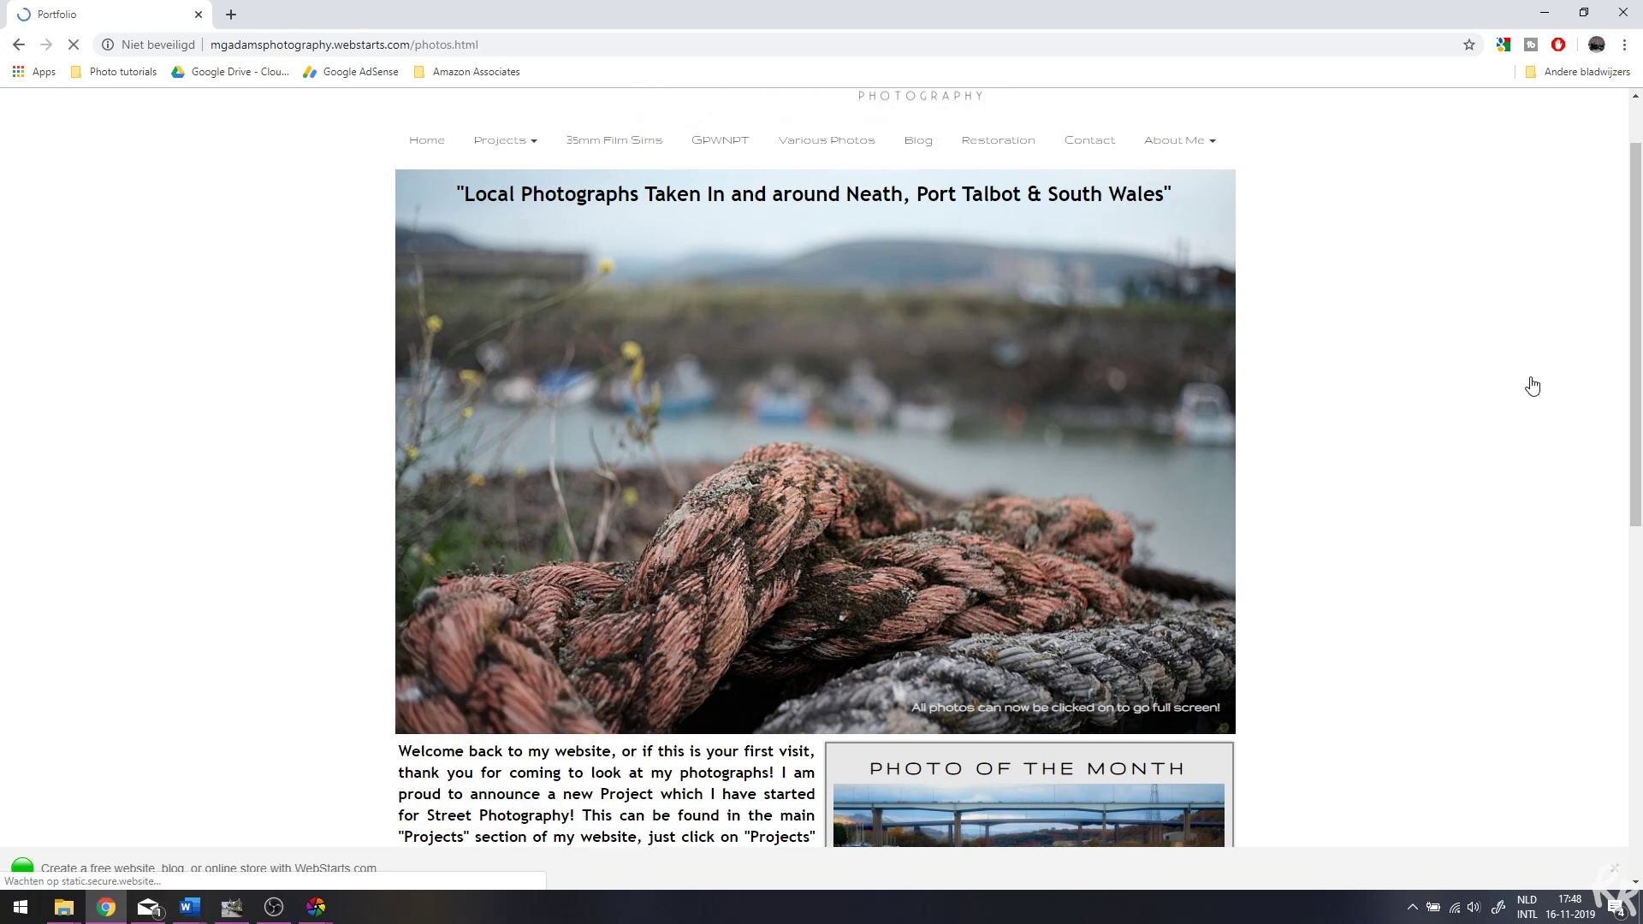
pyautogui.scroll(-6, 1533, 387)
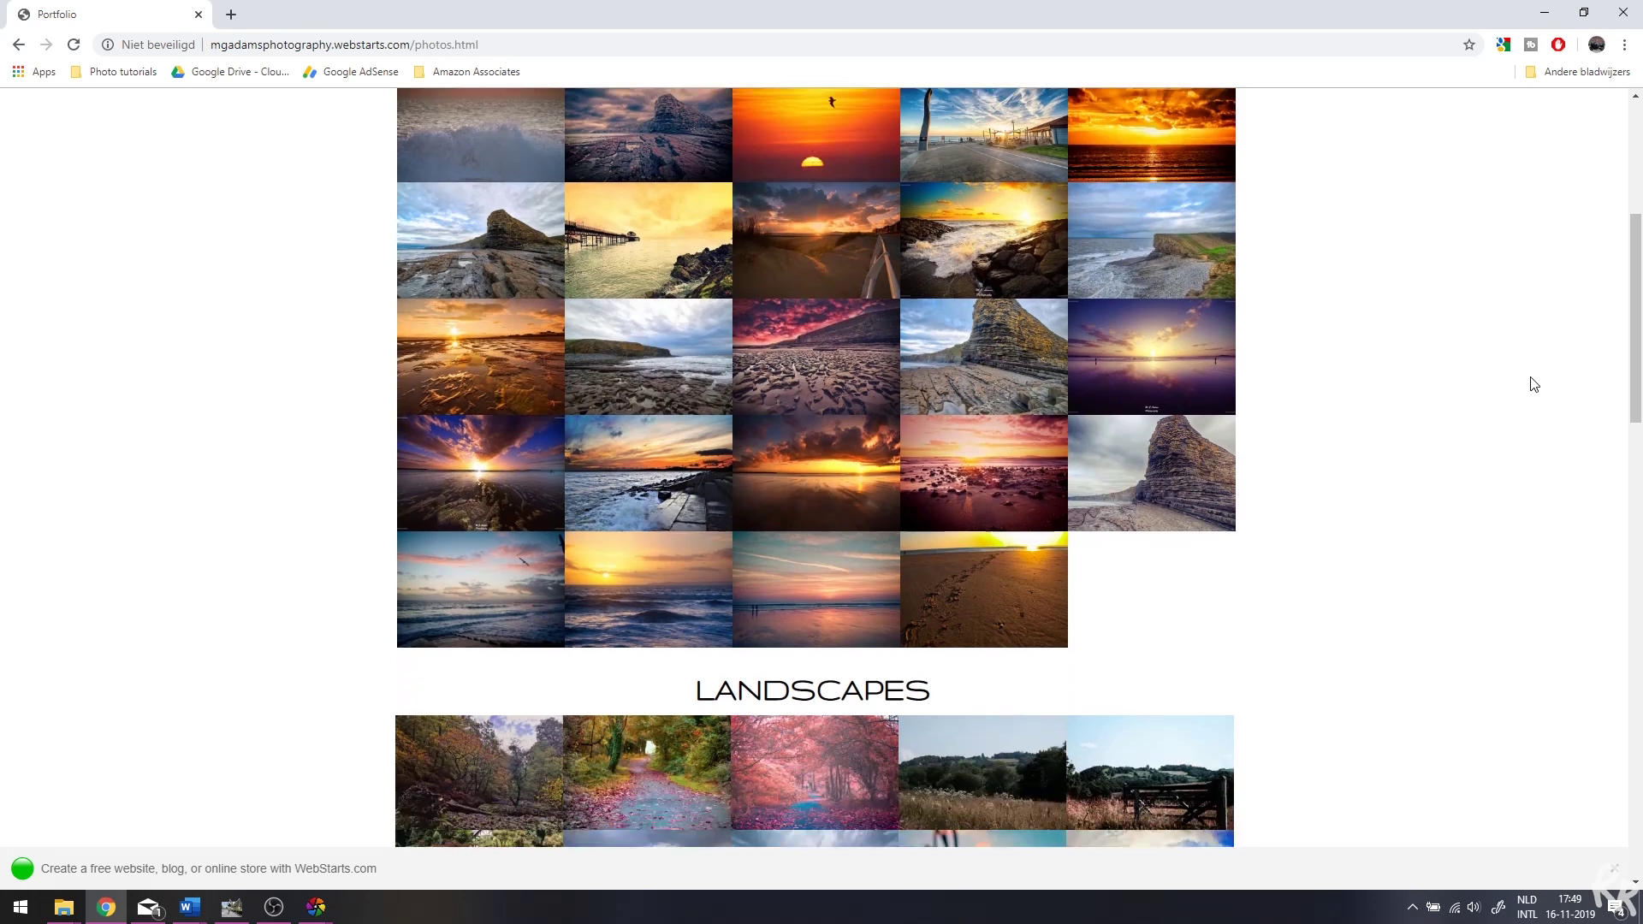
pyautogui.scroll(-6, 1533, 384)
pyautogui.scroll(3, 1533, 385)
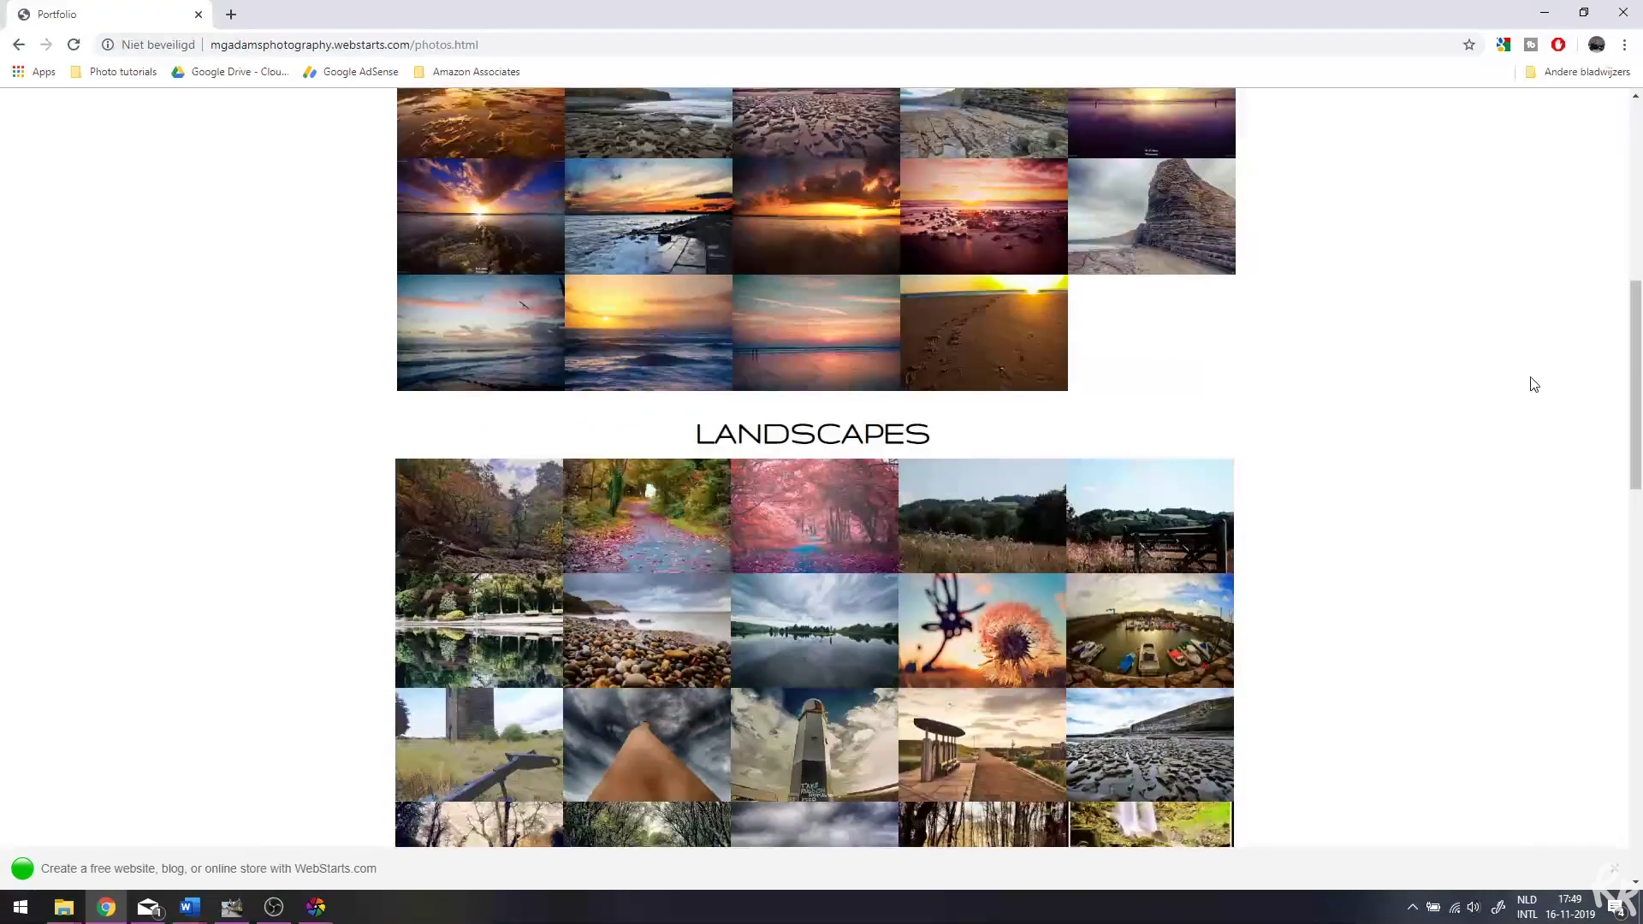
pyautogui.scroll(8, 1533, 384)
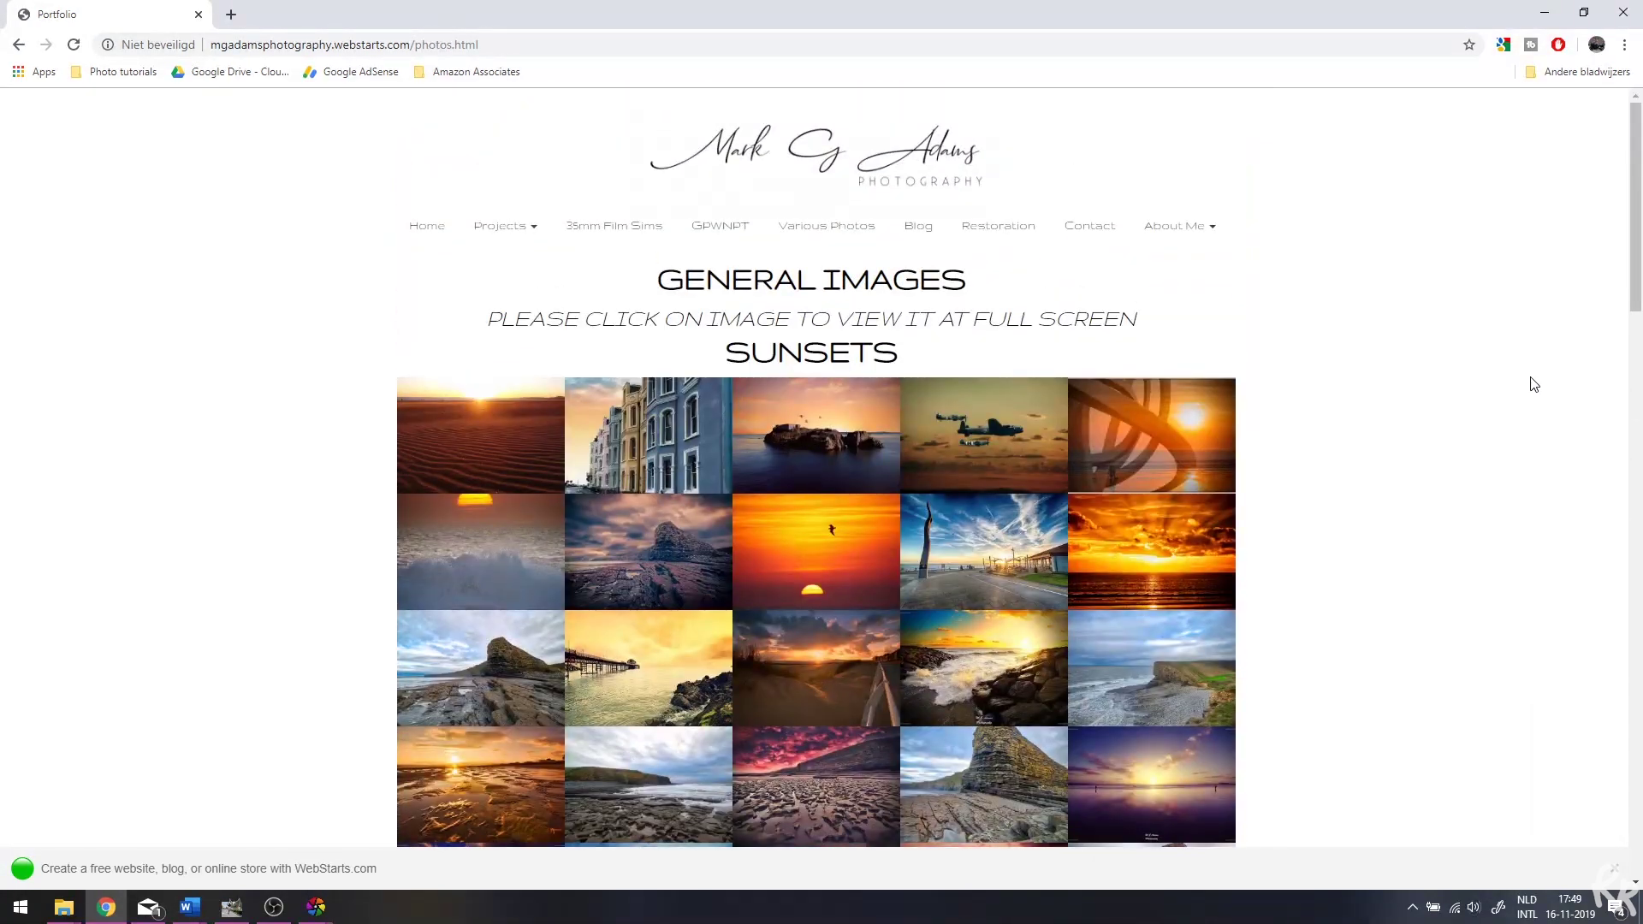